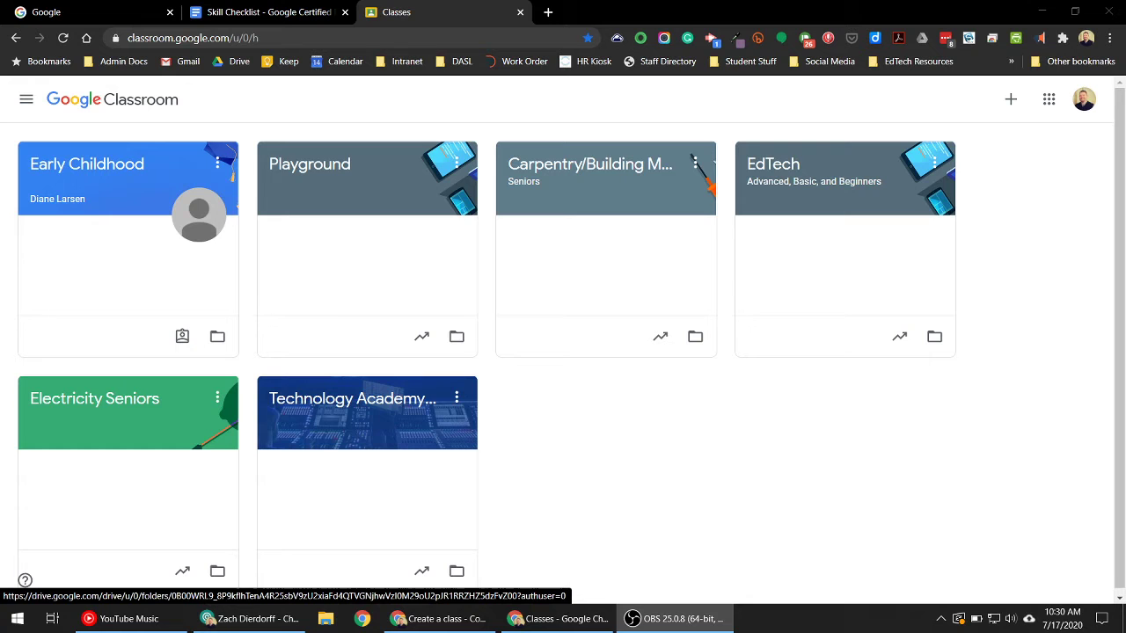
key(super+d)
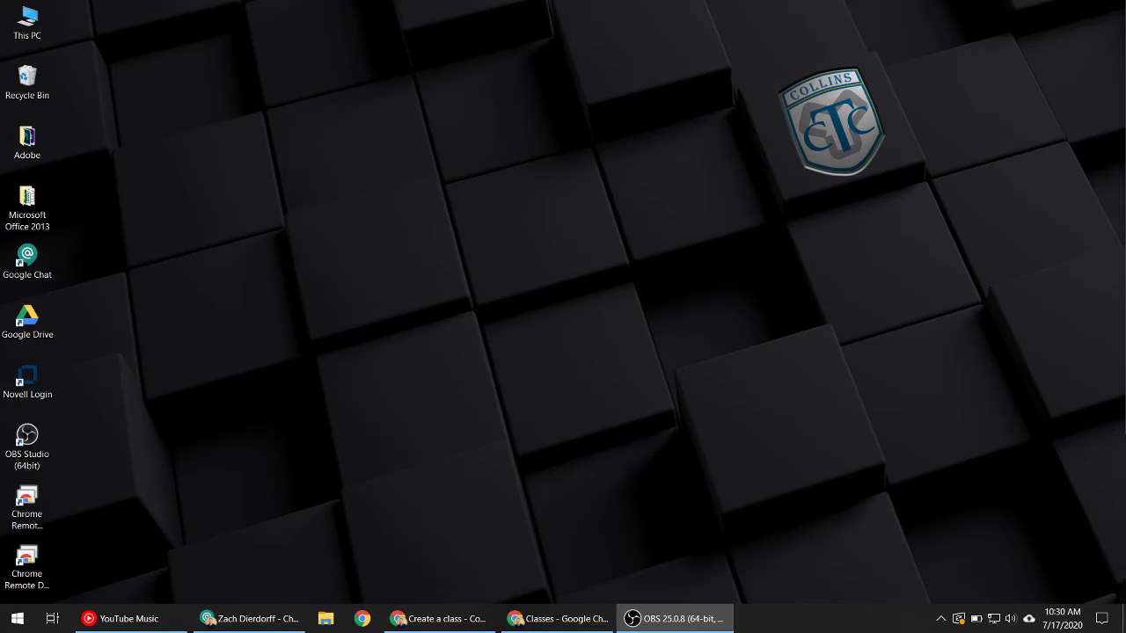
key(super+d)
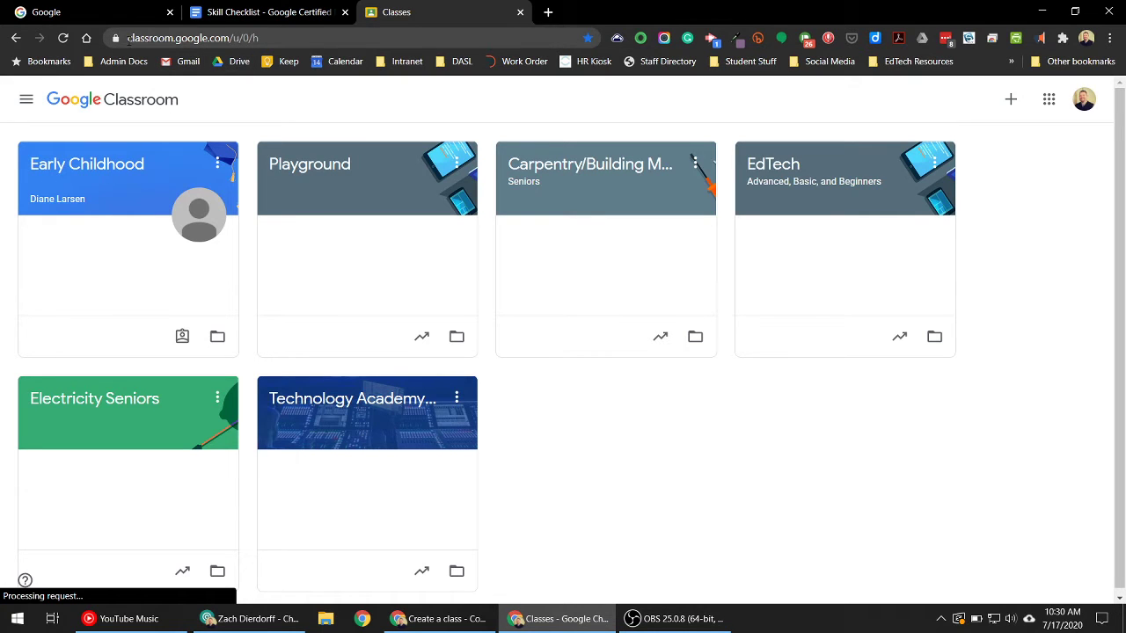
Step: Look up the Classroom web address and find the Classroom entry in the Google apps list
drag(128, 38, 230, 38)
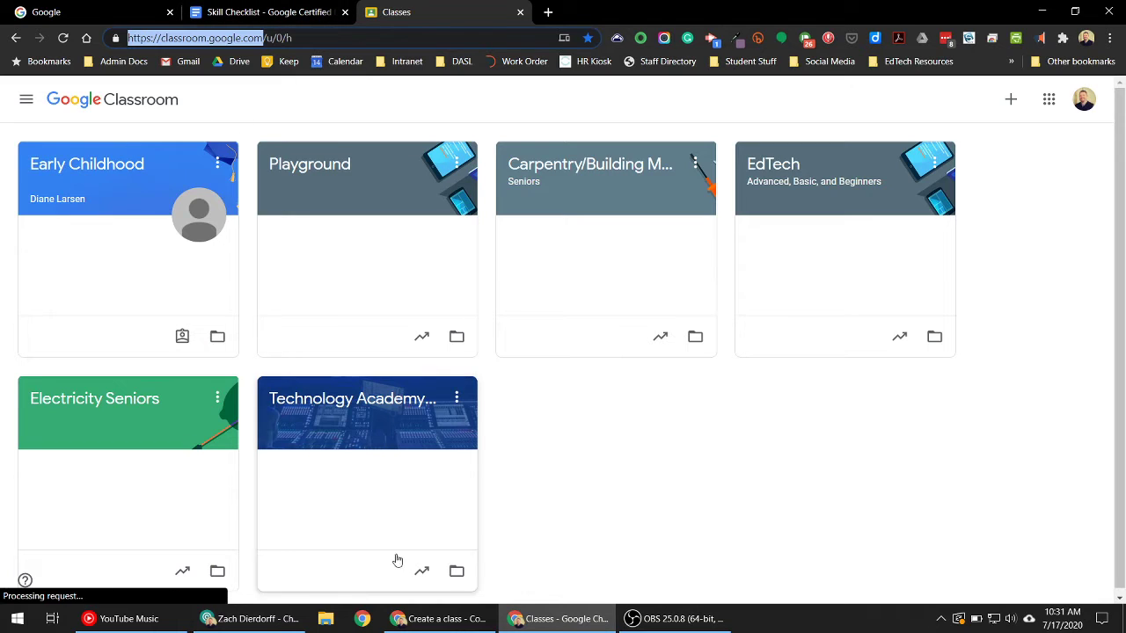
click(1048, 100)
scroll(1045, 211, down, 3)
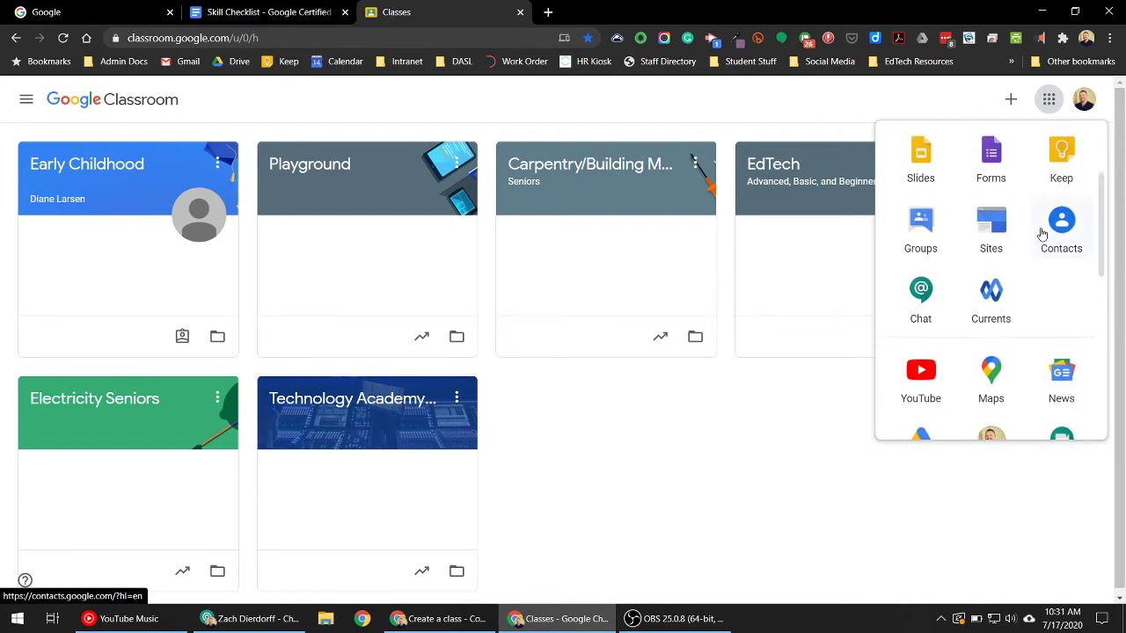
scroll(1042, 234, down, 6)
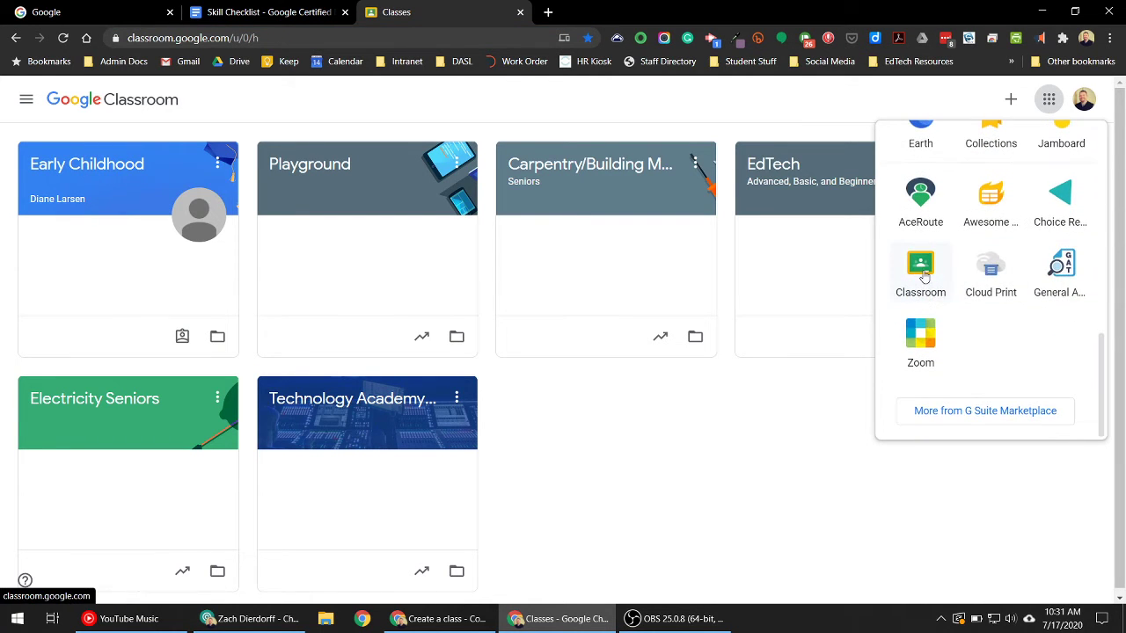
click(822, 412)
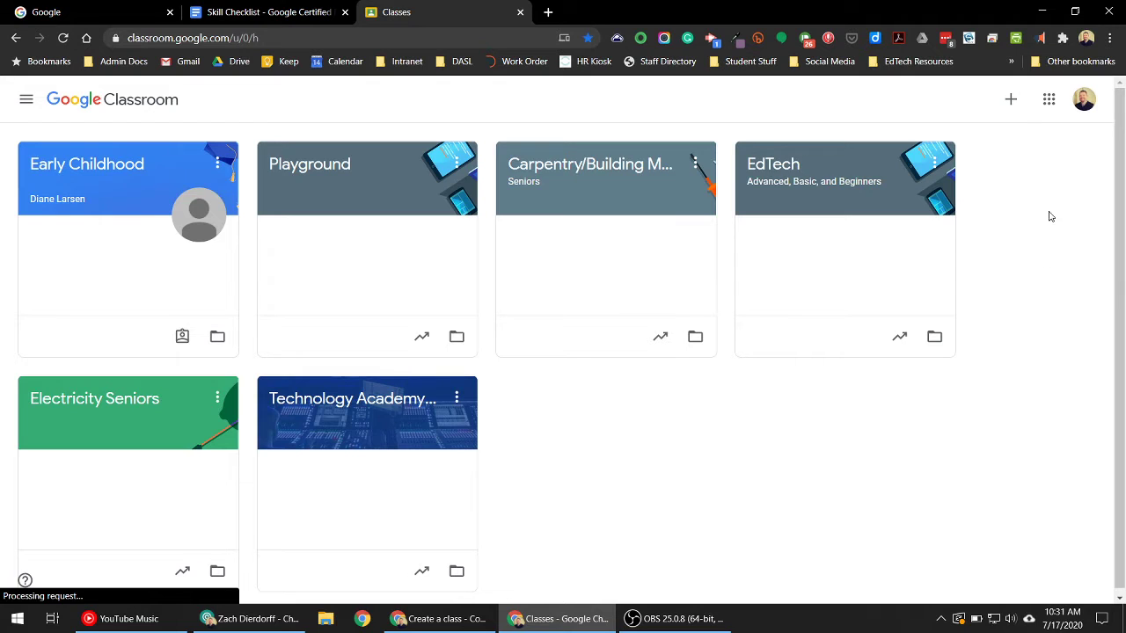
Step: Create a new class named "Sample Class" with the section, subject and room left blank
click(1013, 102)
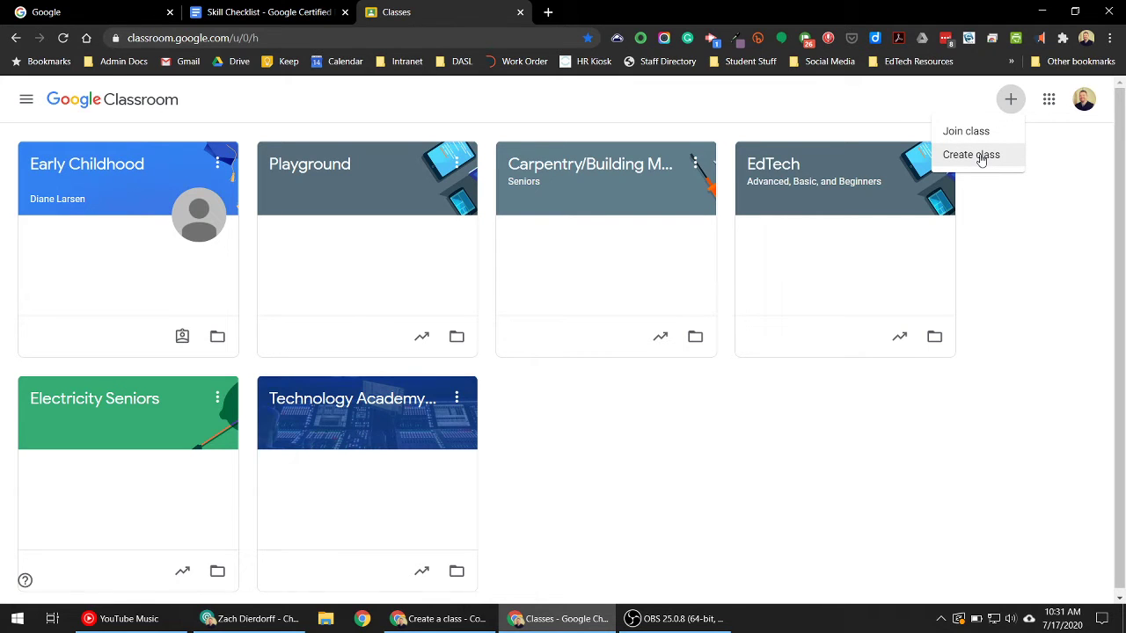
click(981, 156)
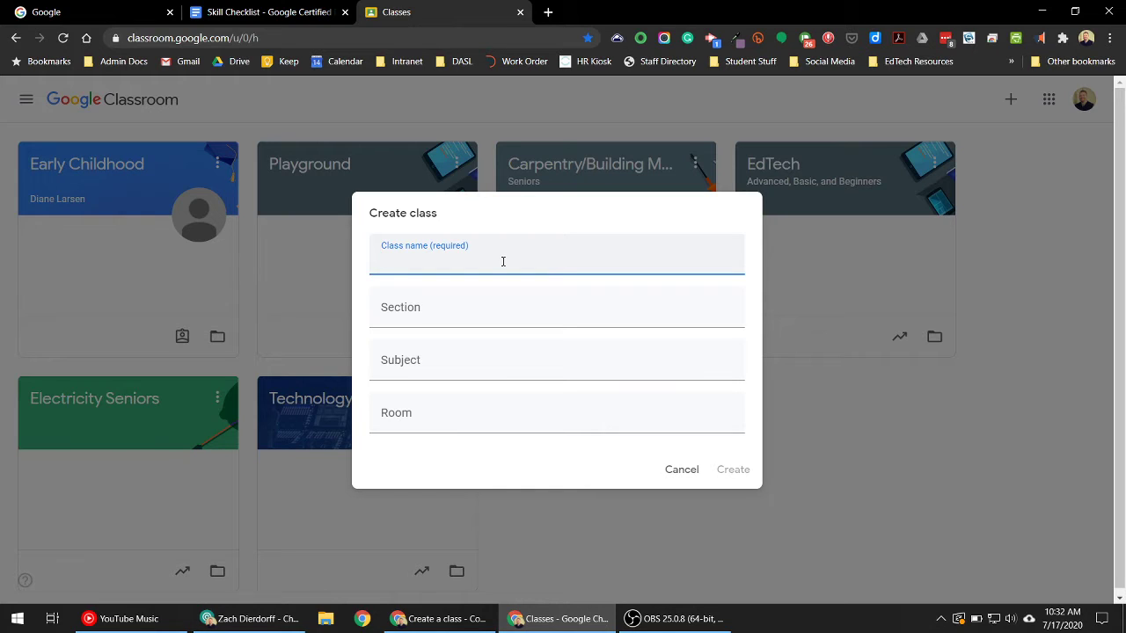
text(Sample C)
key(BackSpace)
text(Class)
click(417, 313)
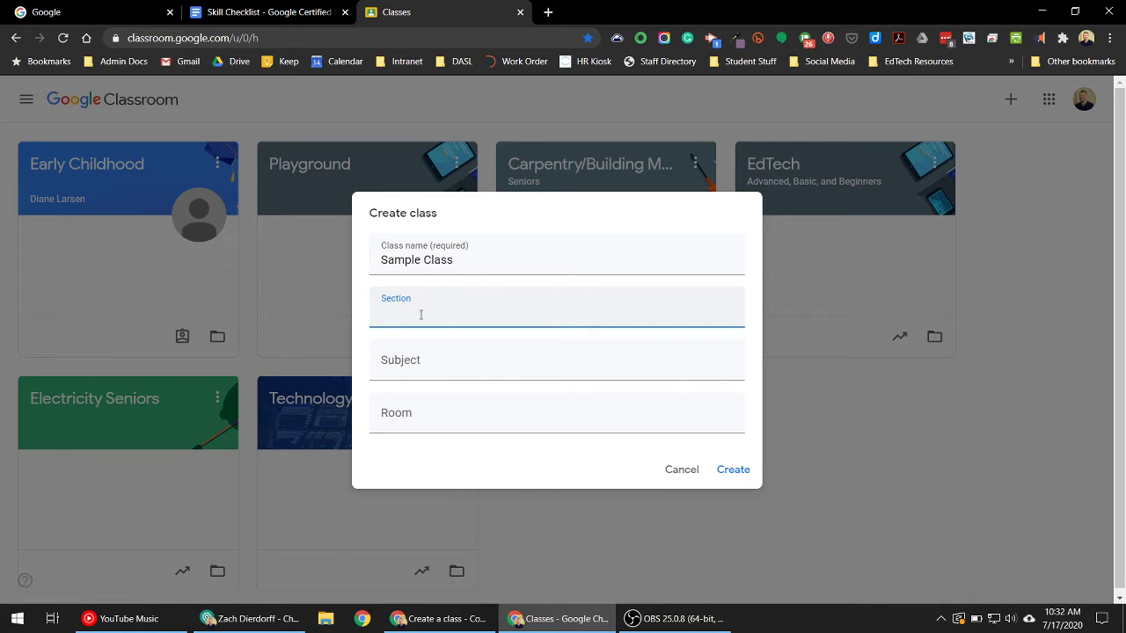
click(413, 368)
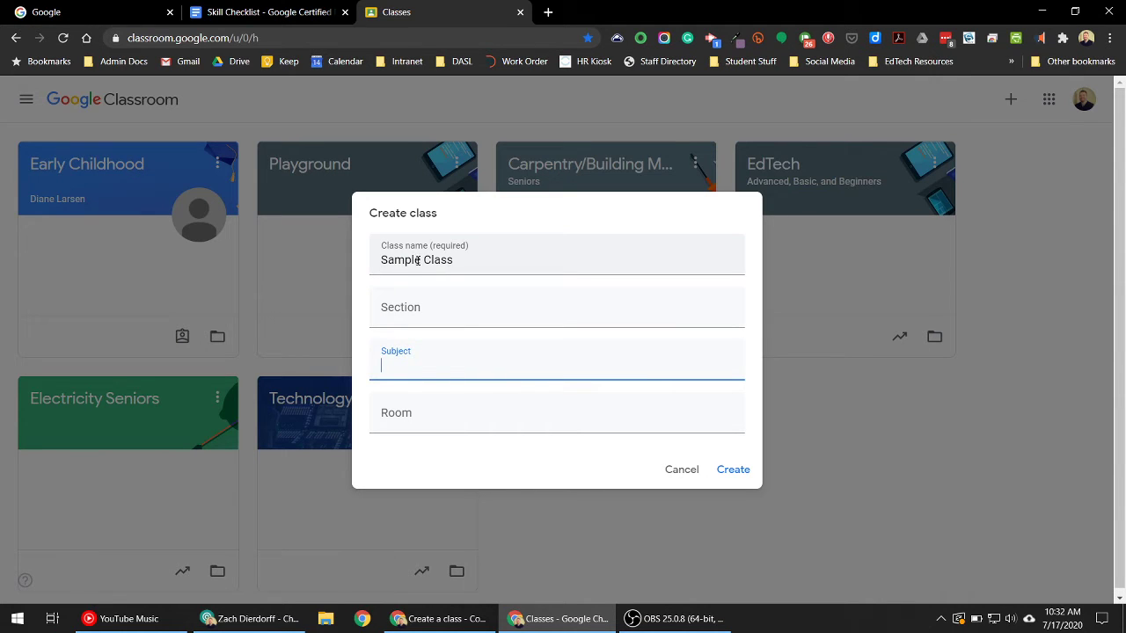
click(536, 466)
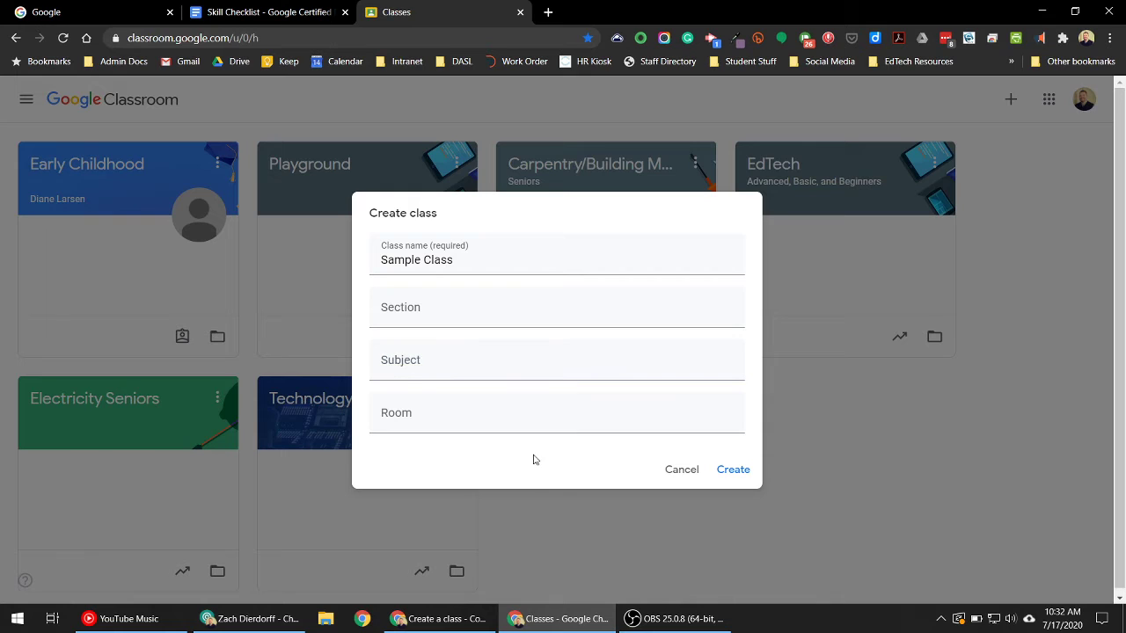
click(732, 470)
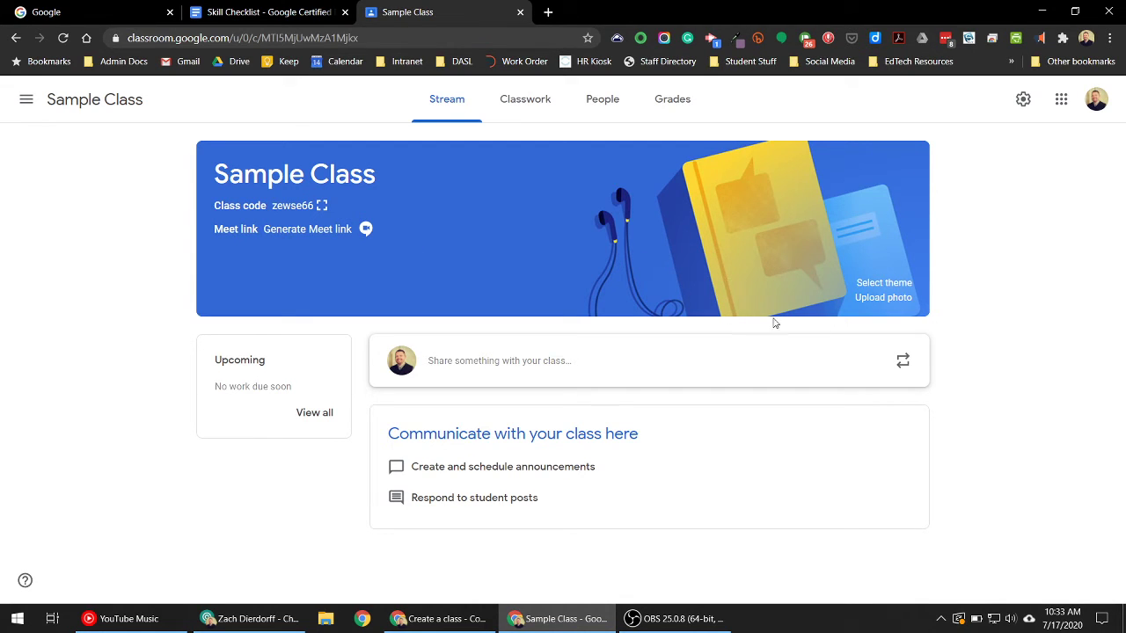
Step: Browse the class theme gallery through the General, English & History, Math & Science, Arts and Sports categories, and close it without choosing a theme
click(901, 290)
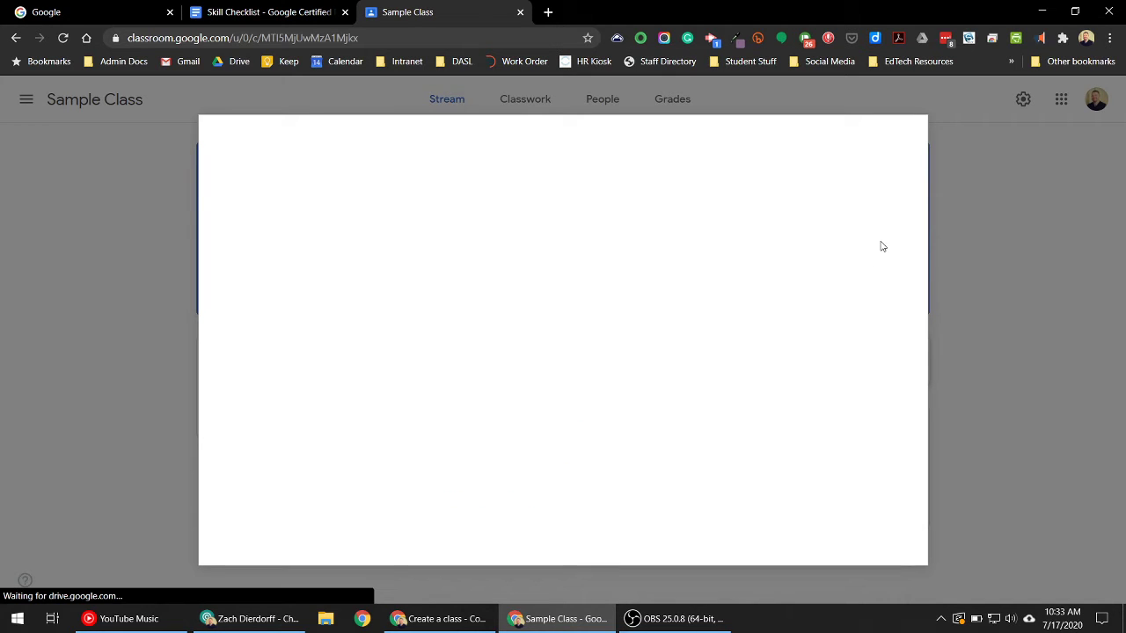
click(909, 139)
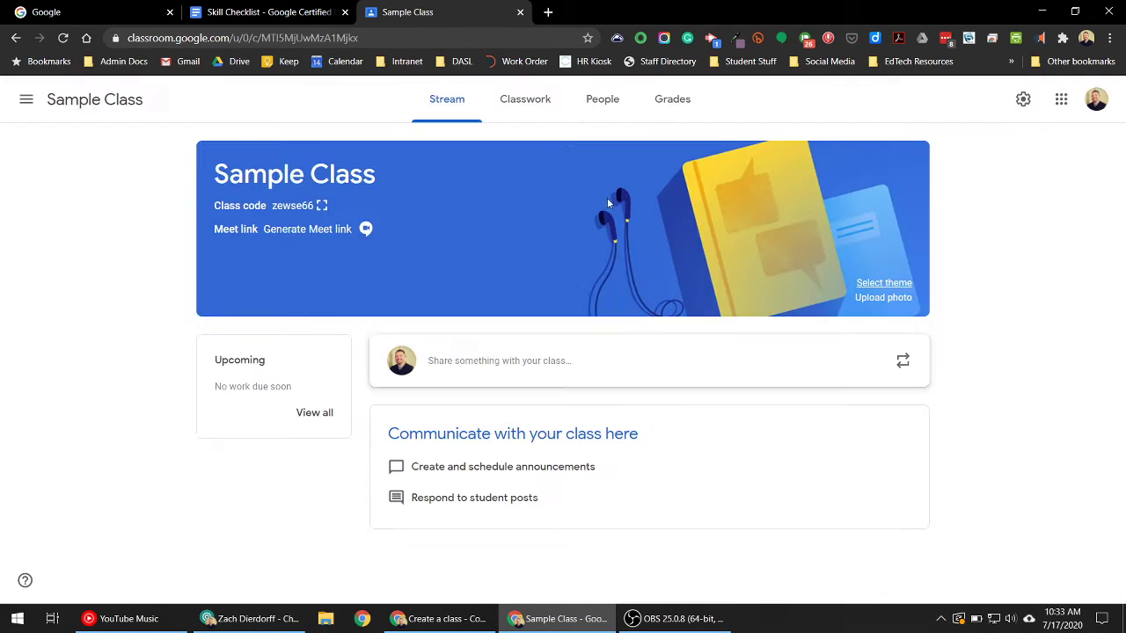
click(901, 288)
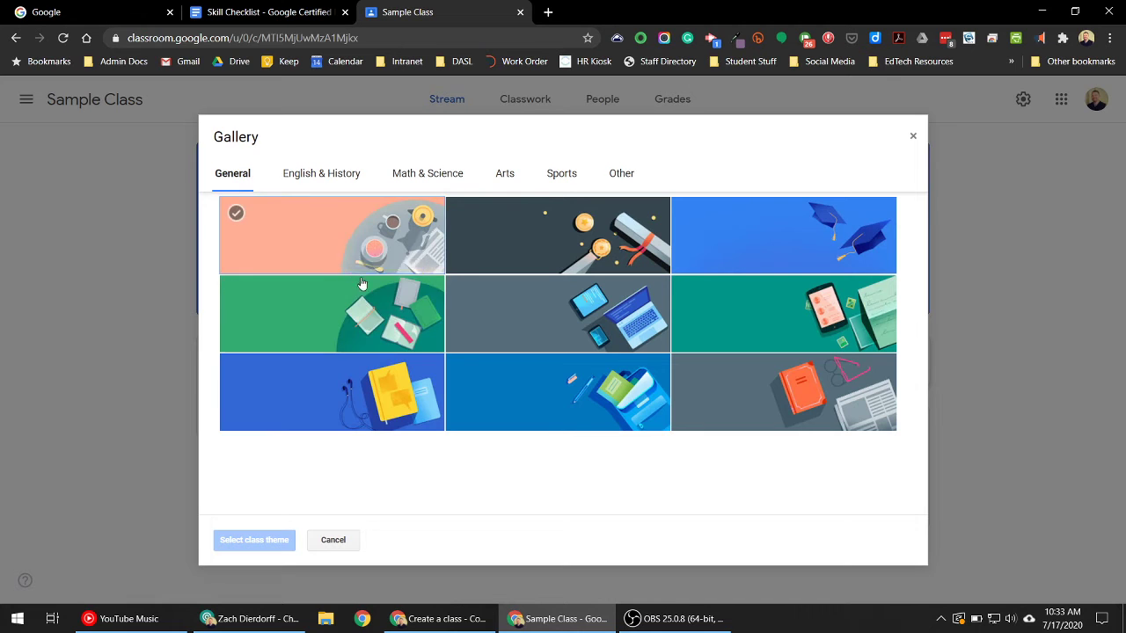
click(323, 181)
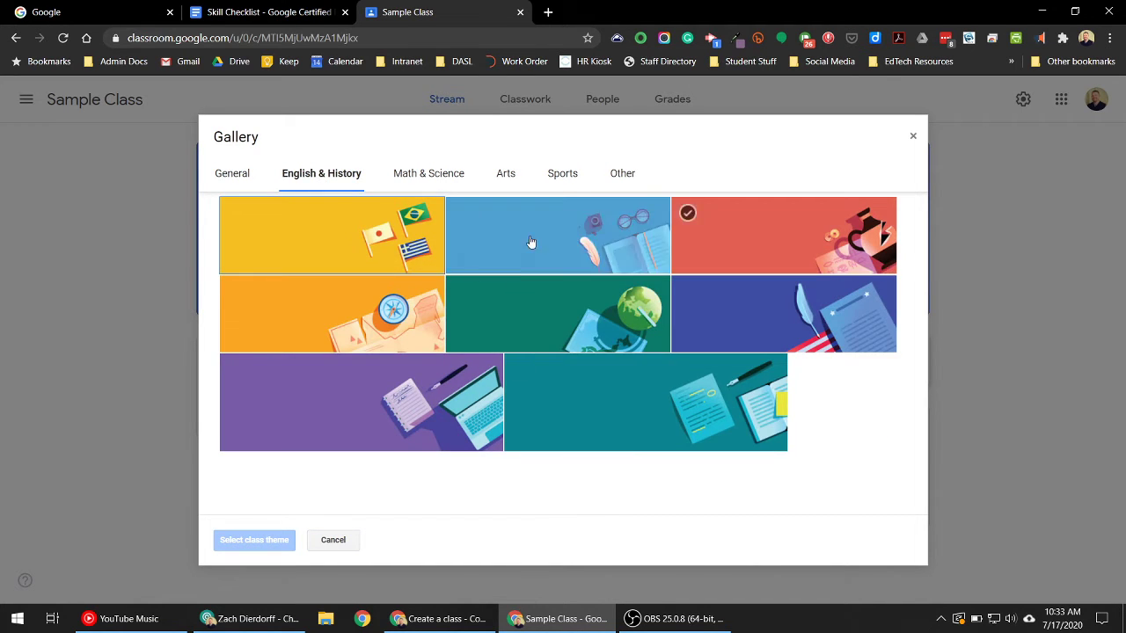
click(452, 180)
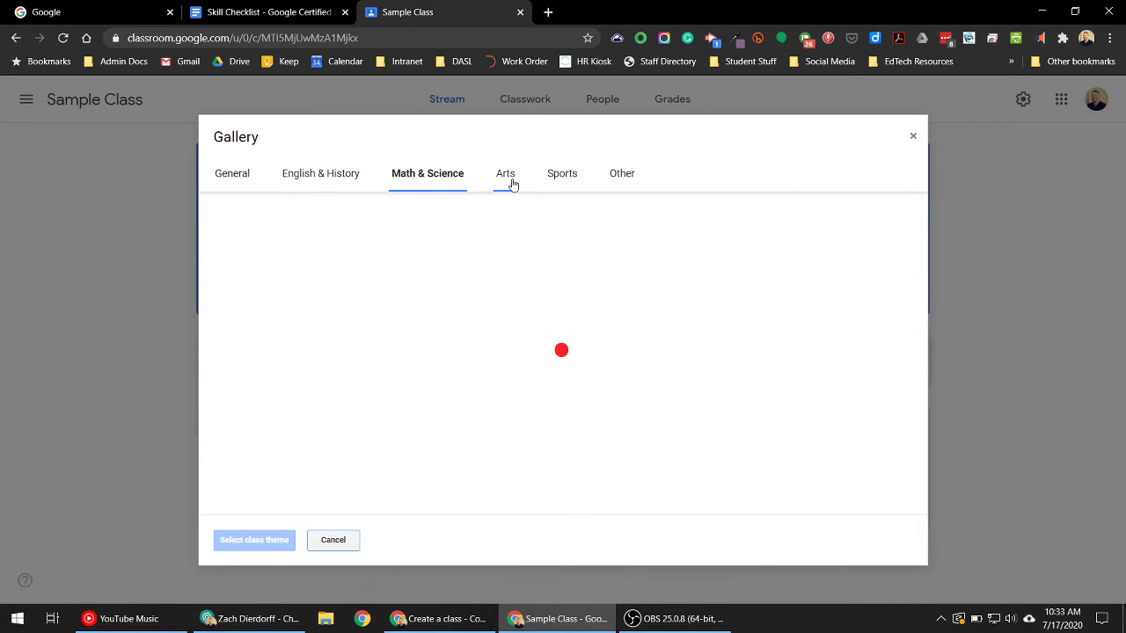
click(511, 181)
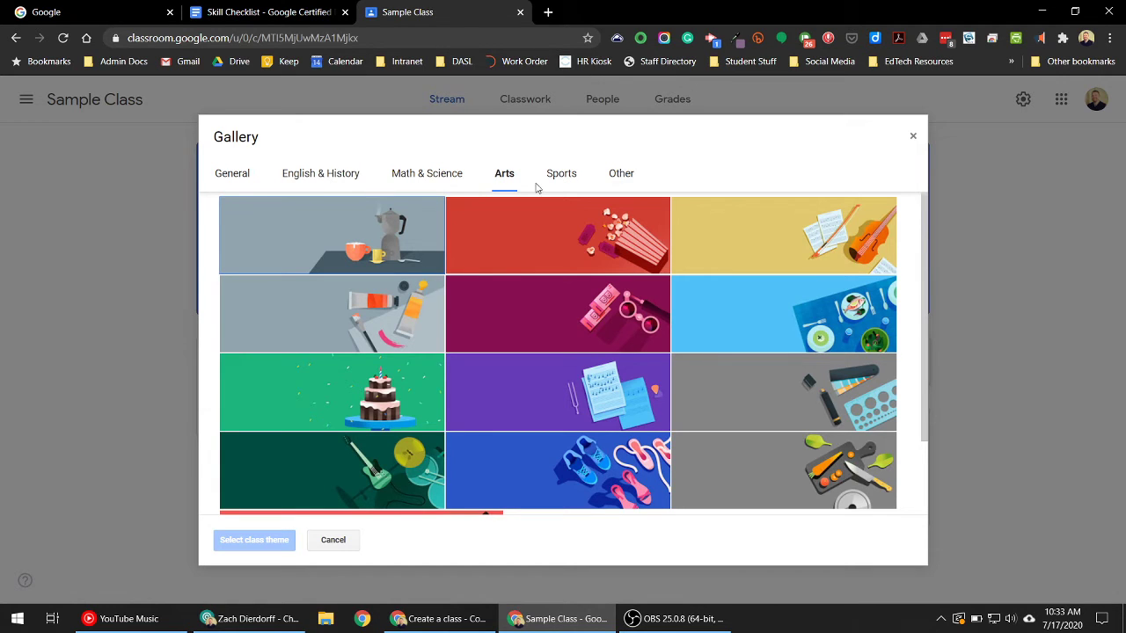
click(570, 231)
click(584, 180)
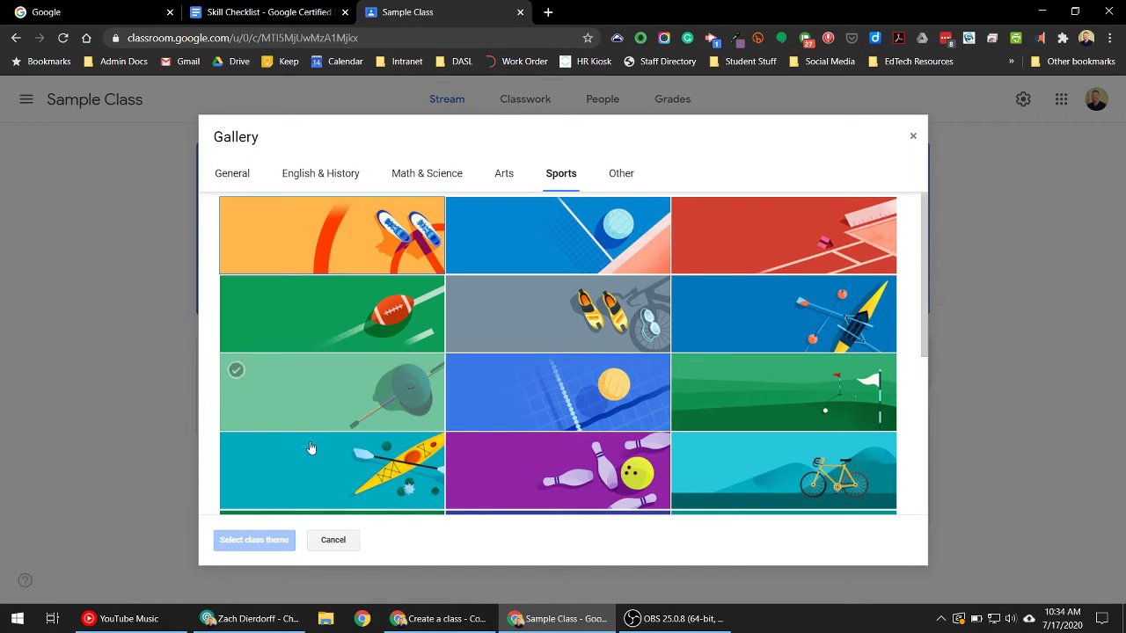
click(343, 541)
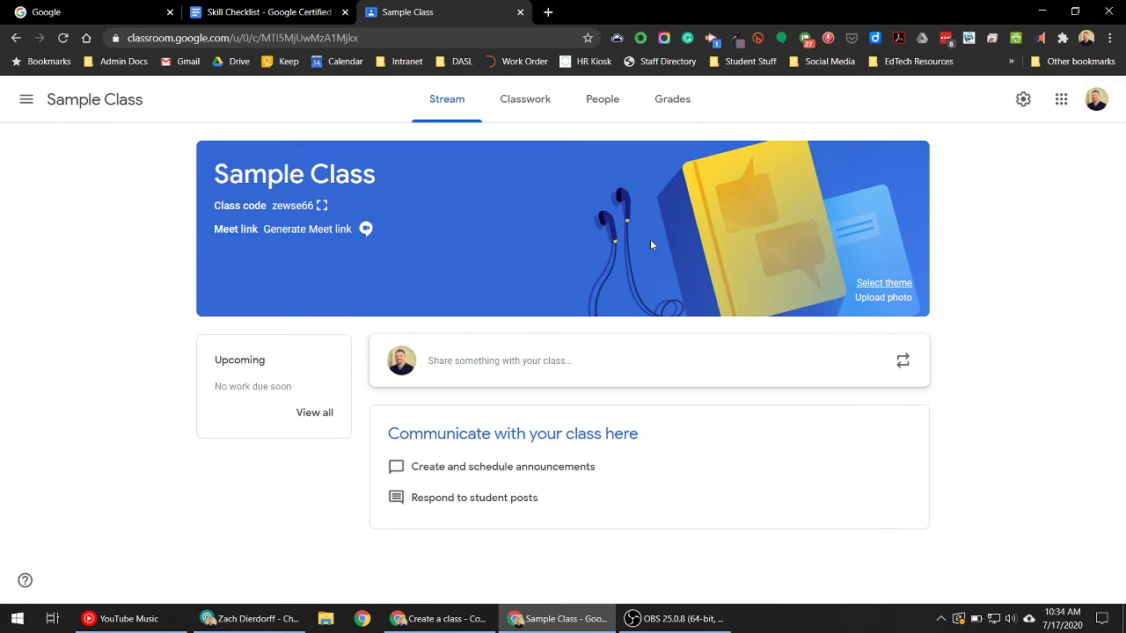
Step: View the Other category of the class theme gallery and check the photo upload option for the class banner
click(880, 283)
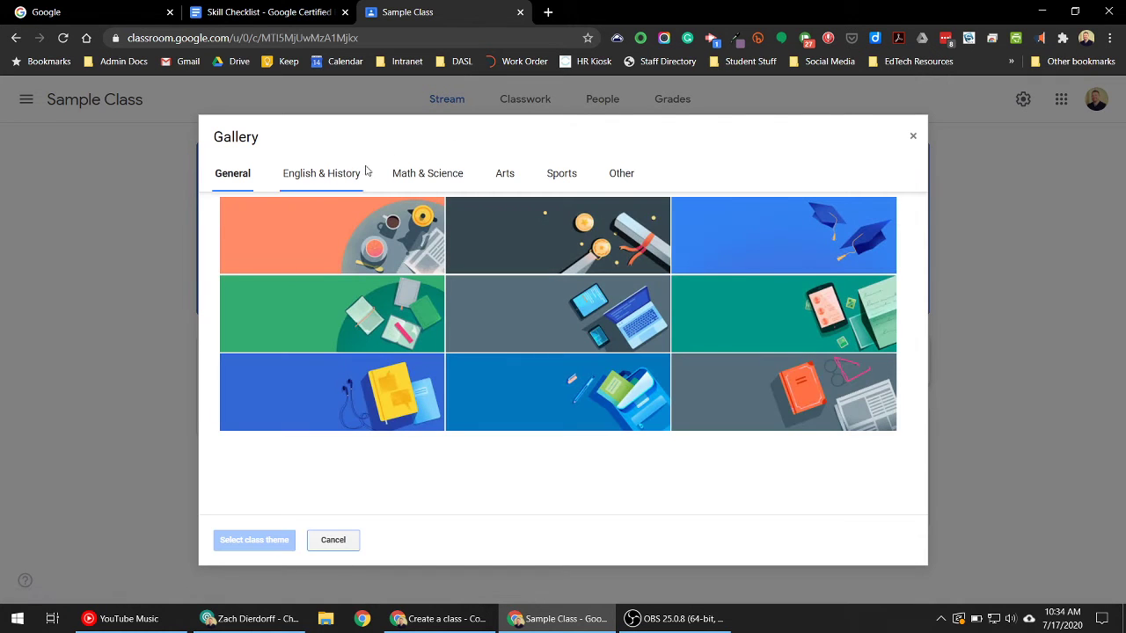
click(621, 176)
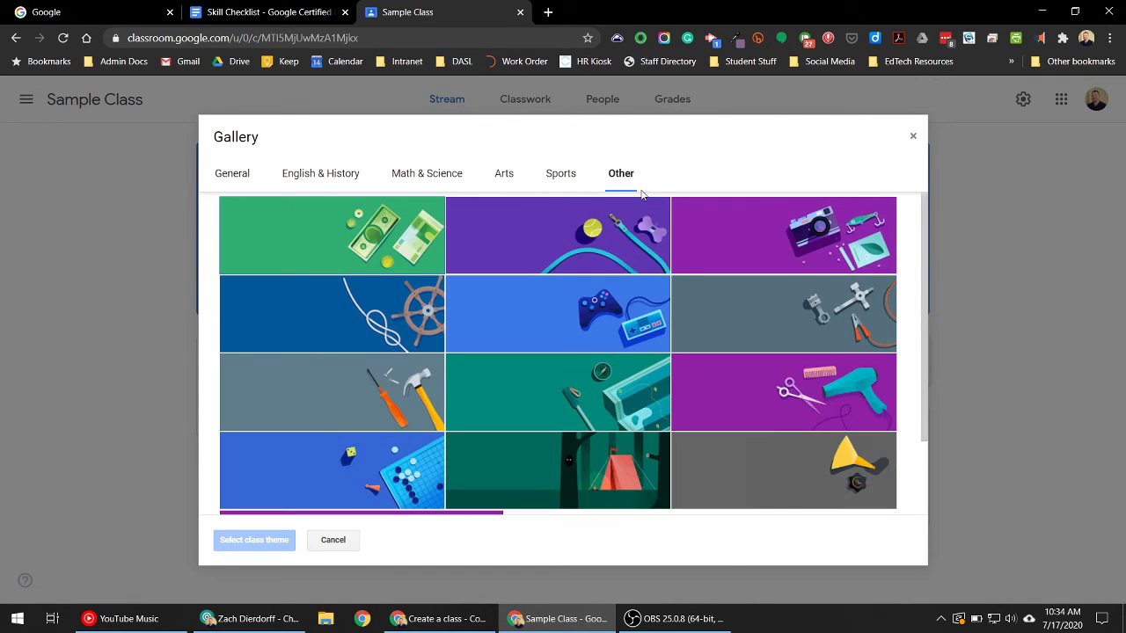
click(913, 137)
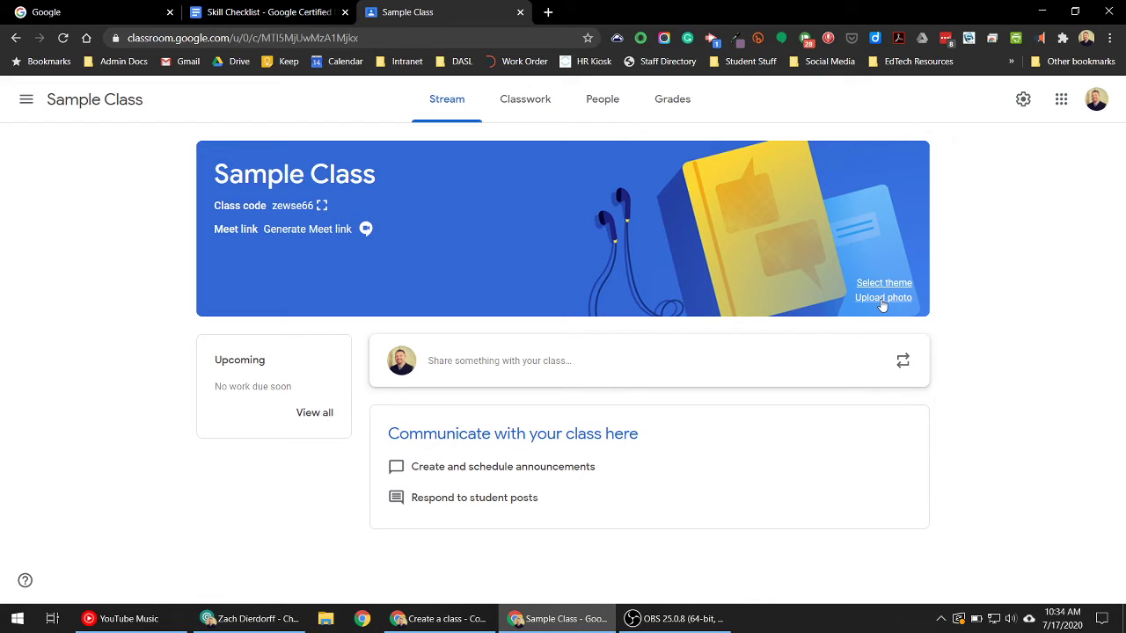
click(882, 299)
Step: Examine the class settings, including the class details, class code options, stream permissions and classwork notifications, and return to the class stream
click(1025, 100)
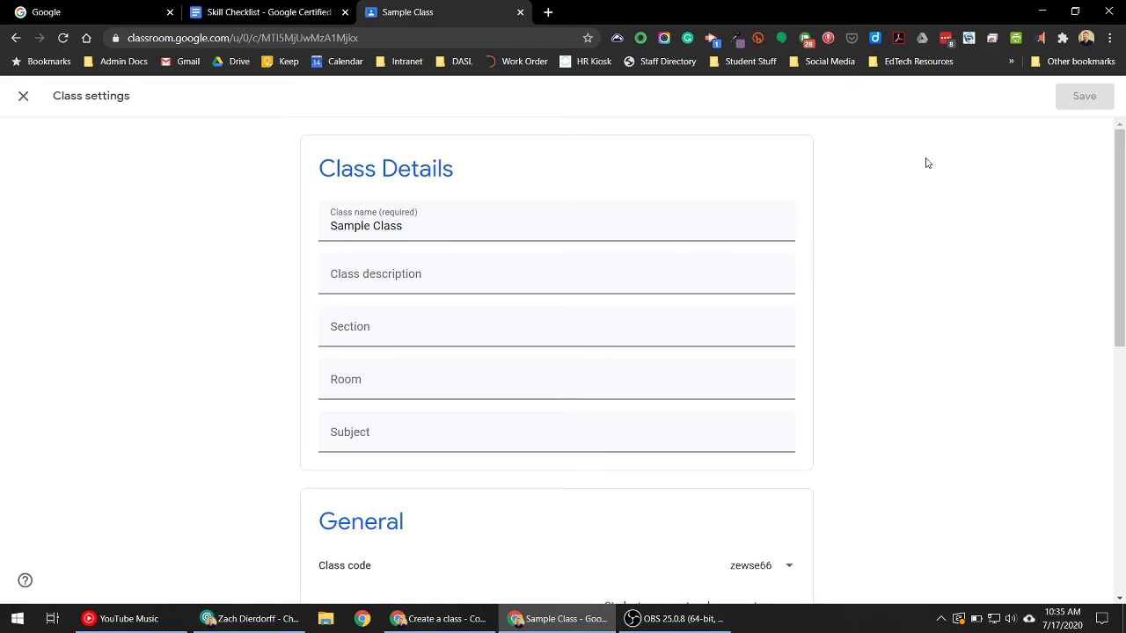
click(27, 96)
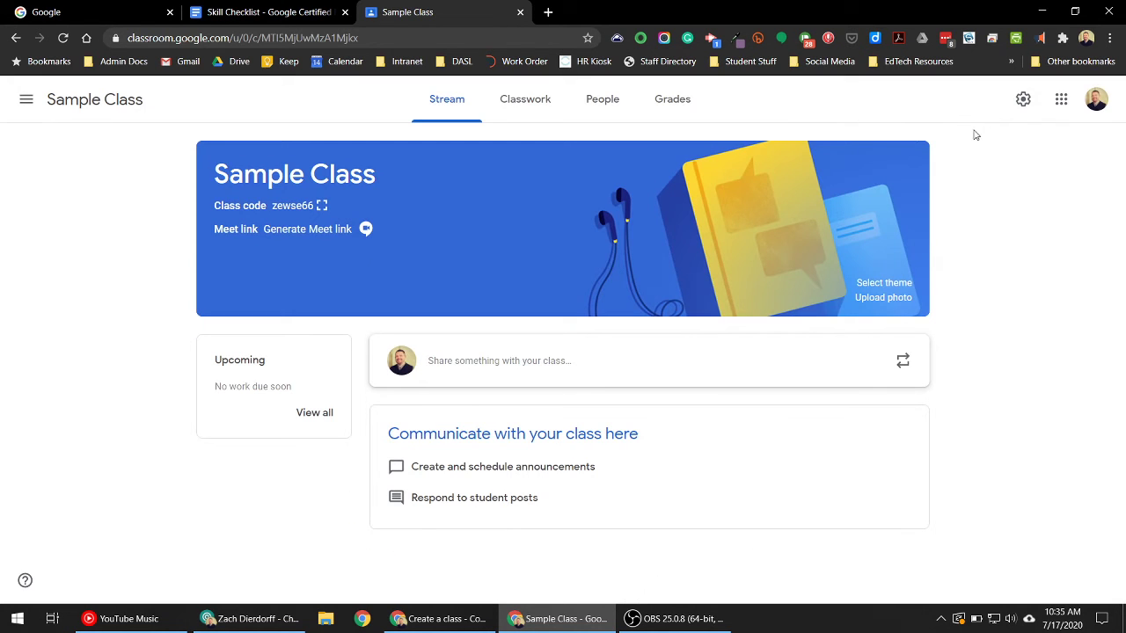
click(1024, 102)
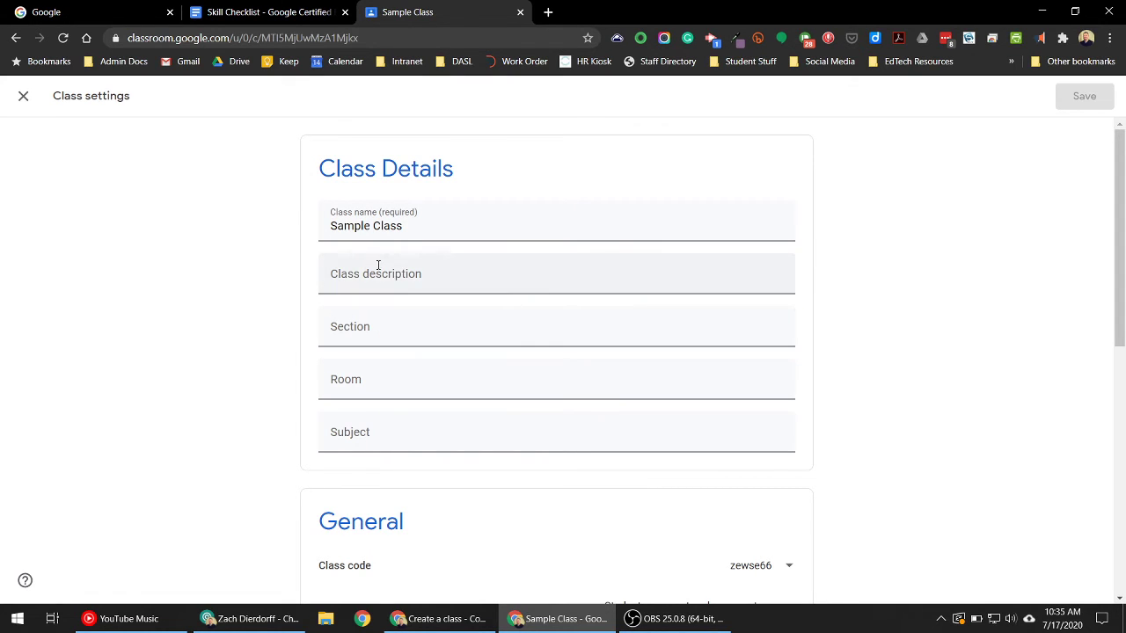
click(416, 280)
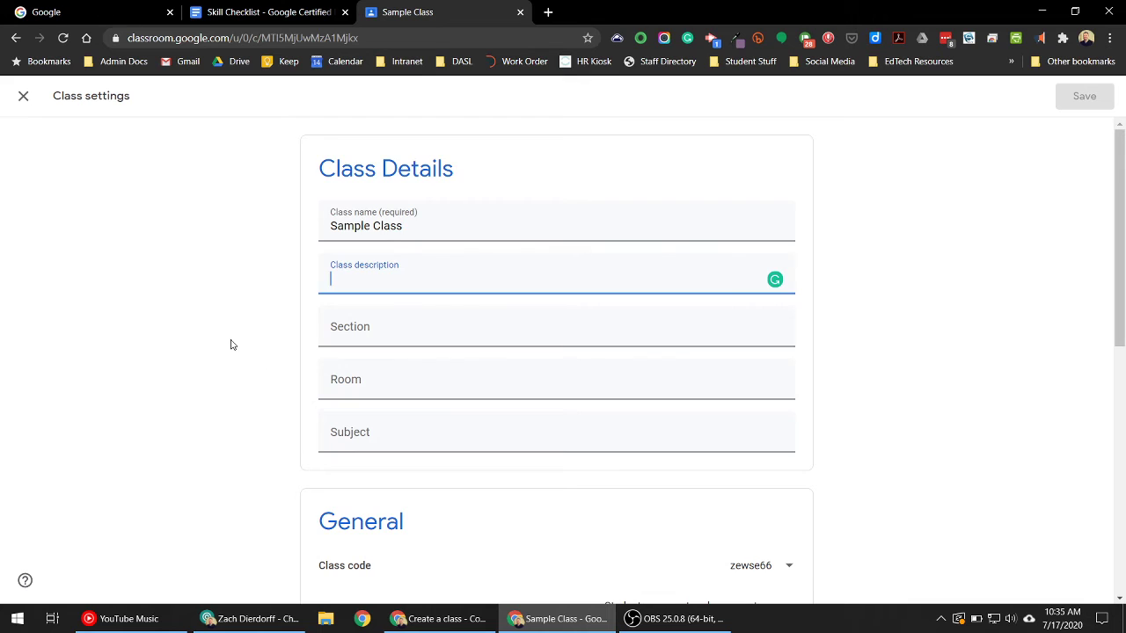
scroll(230, 341, down, 2)
scroll(232, 335, down, 1)
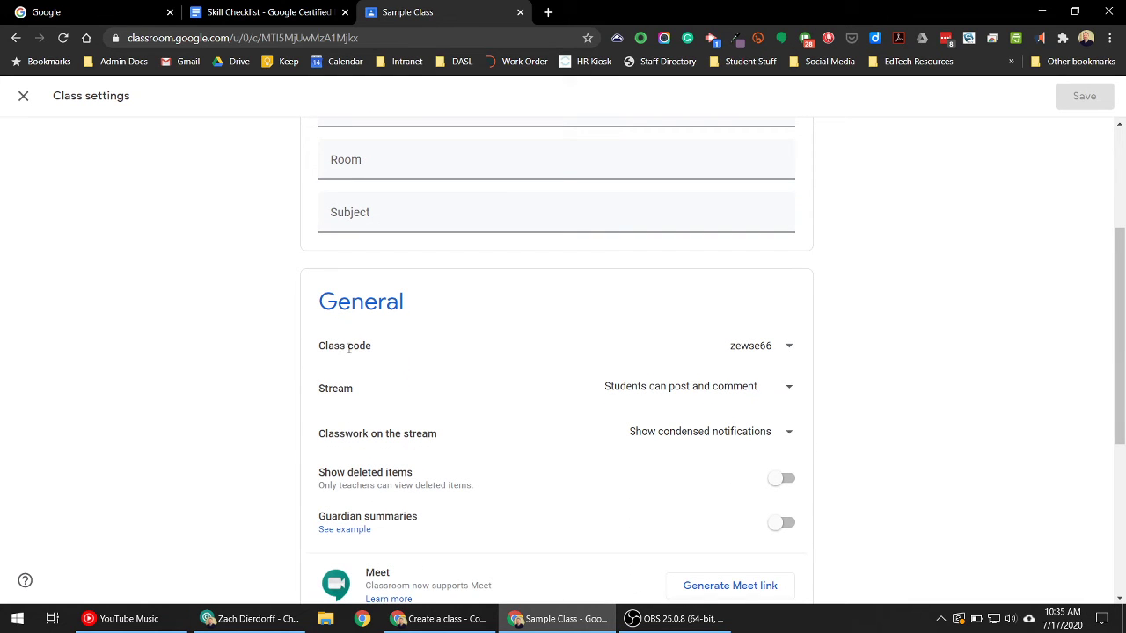
click(738, 347)
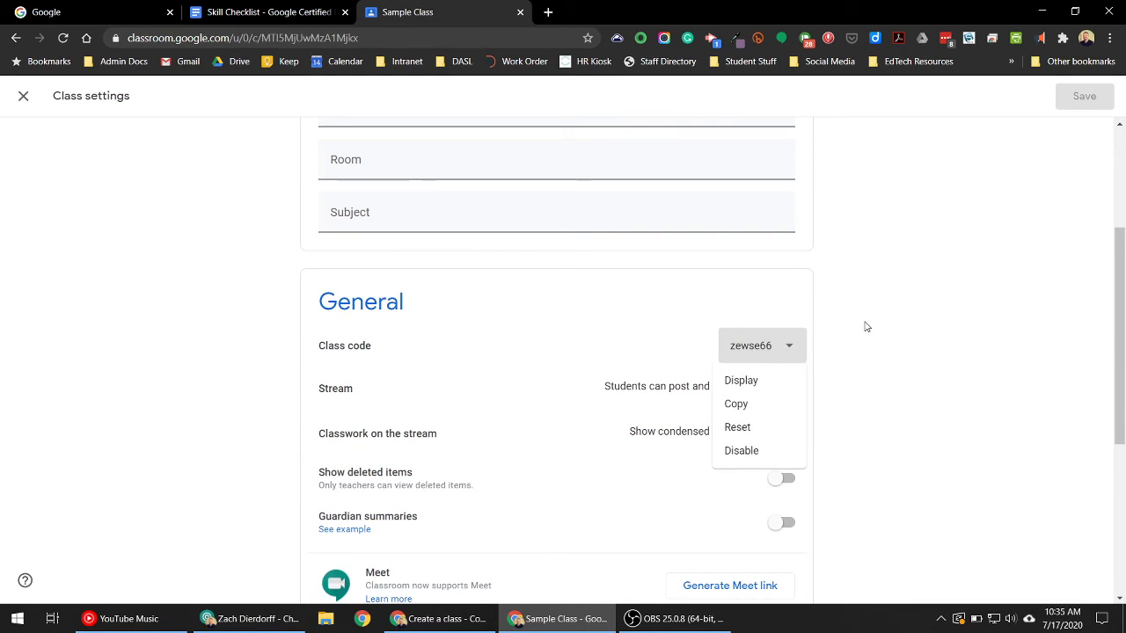
click(385, 404)
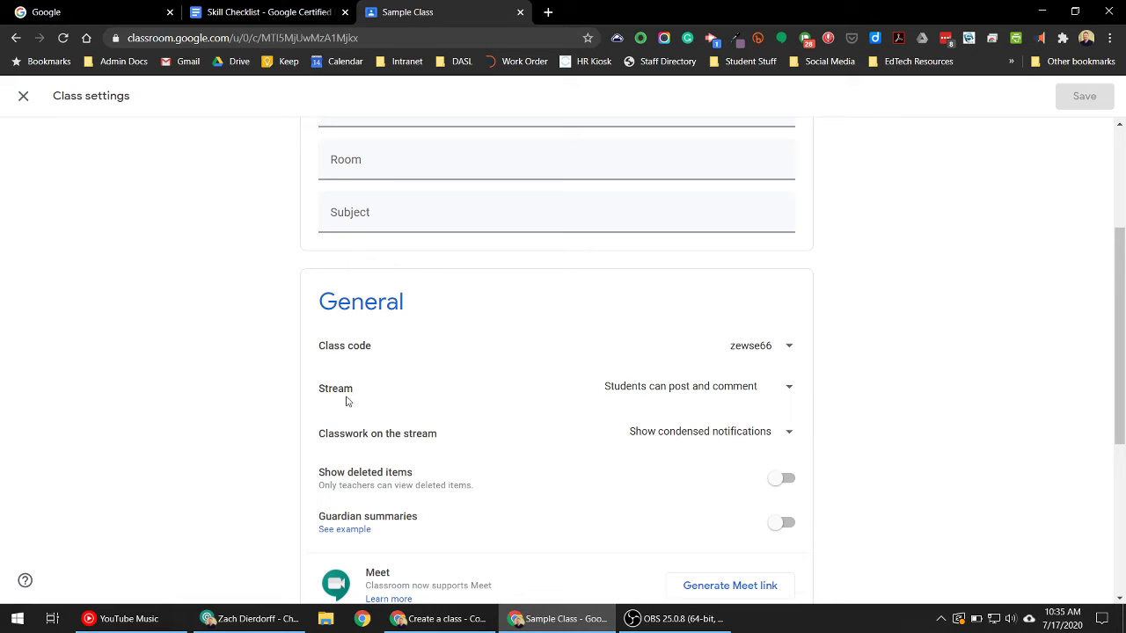
scroll(369, 387, down, 1)
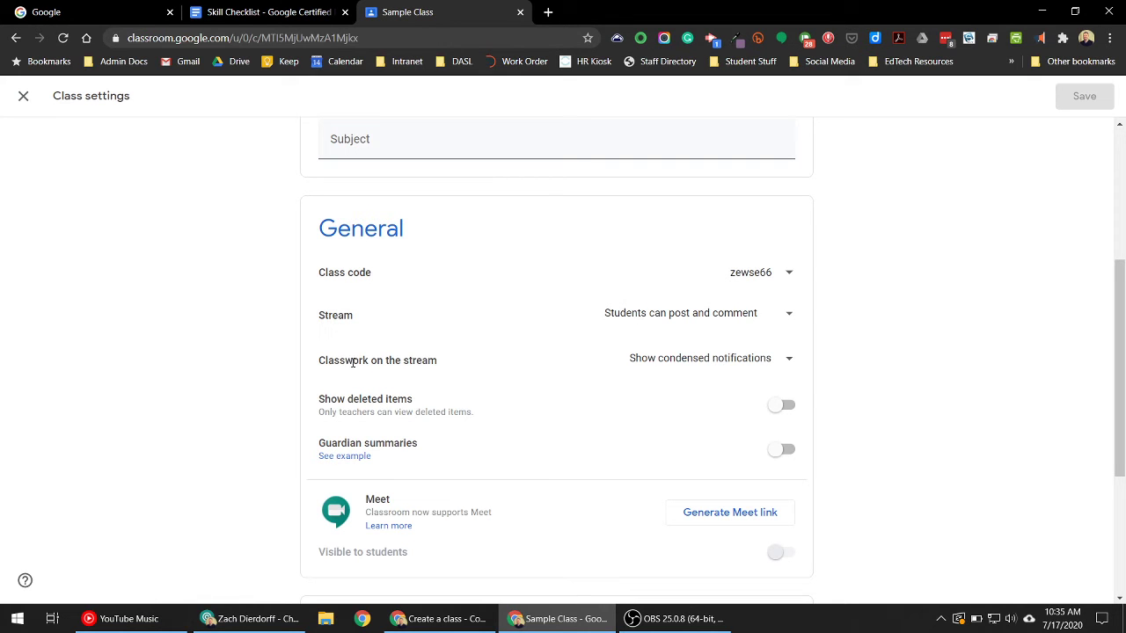
drag(336, 361, 401, 361)
click(427, 359)
click(23, 97)
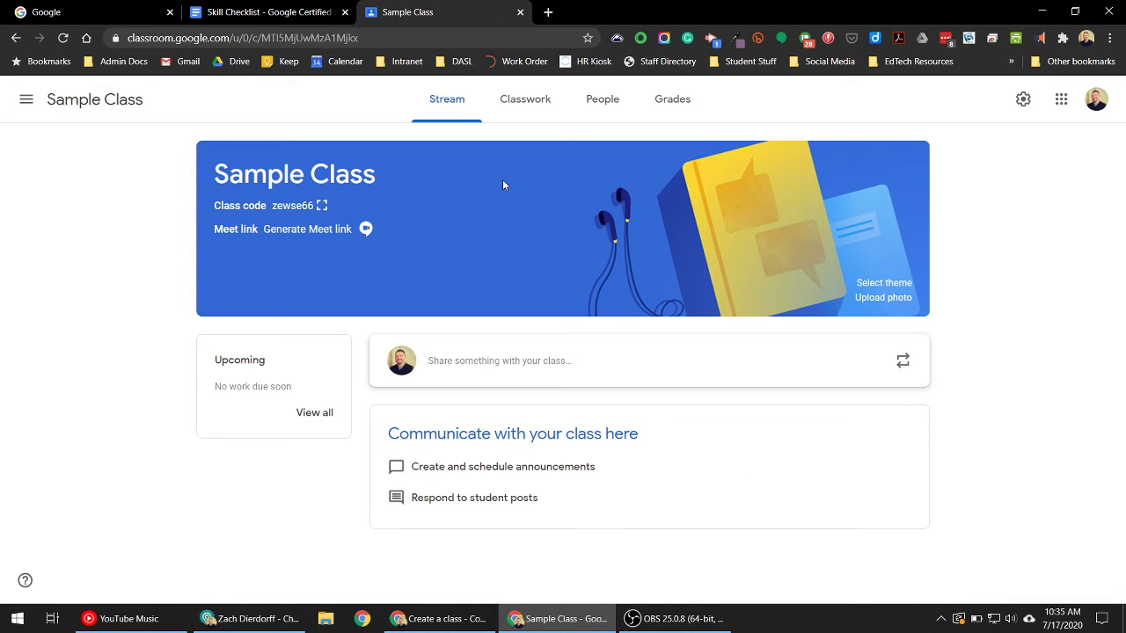
Step: Open the Classwork page of Sample Class, revisiting the Stream page for comparison
click(539, 105)
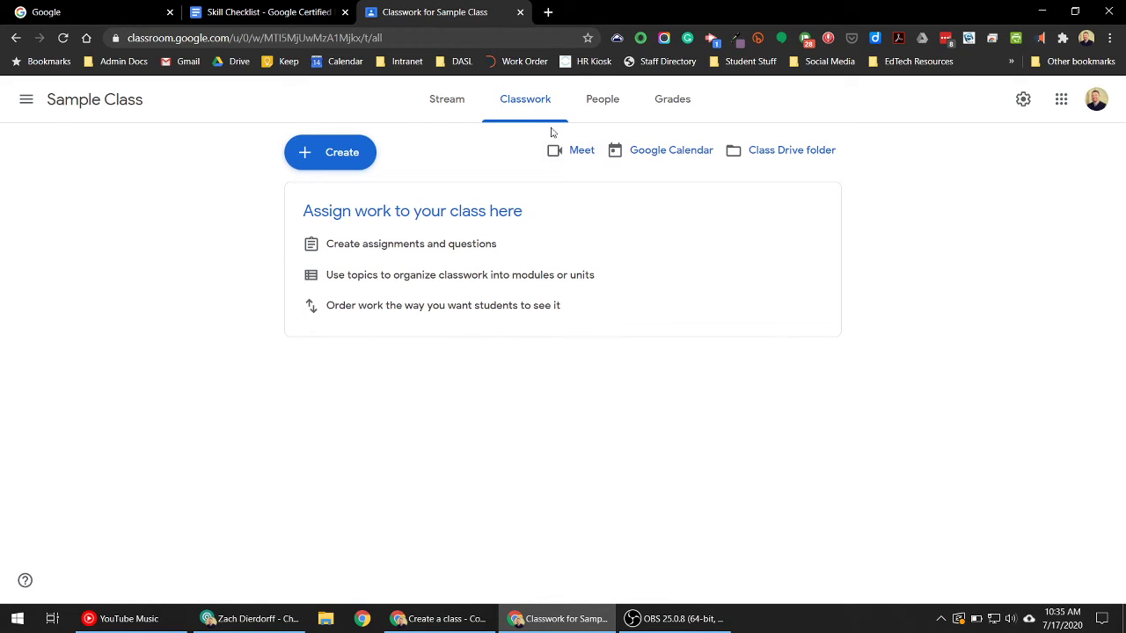
click(467, 112)
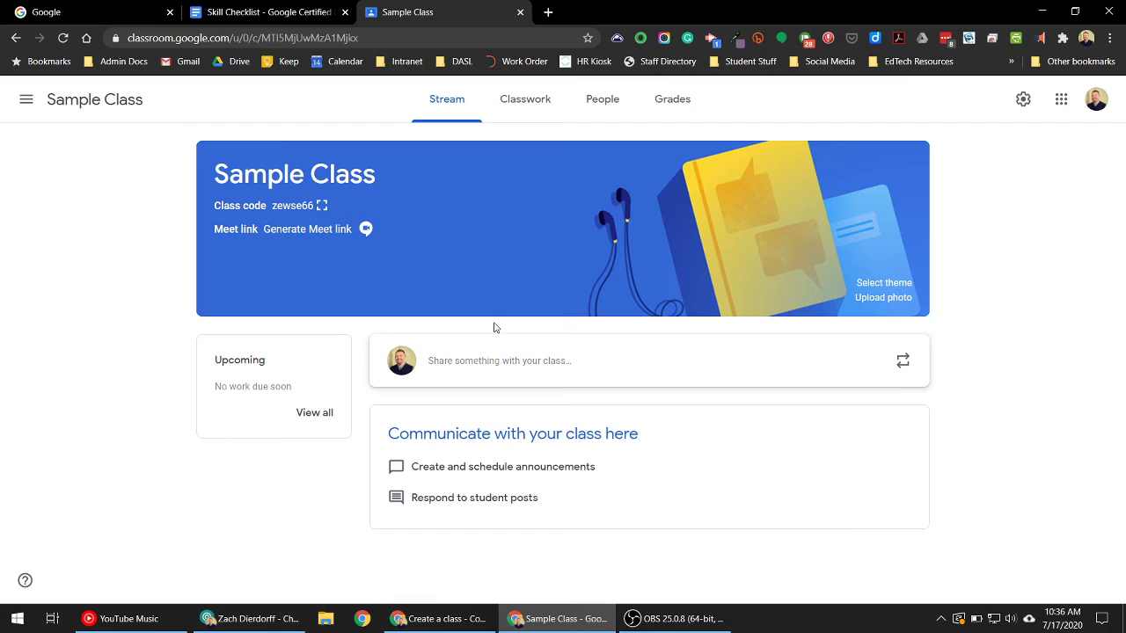
click(530, 101)
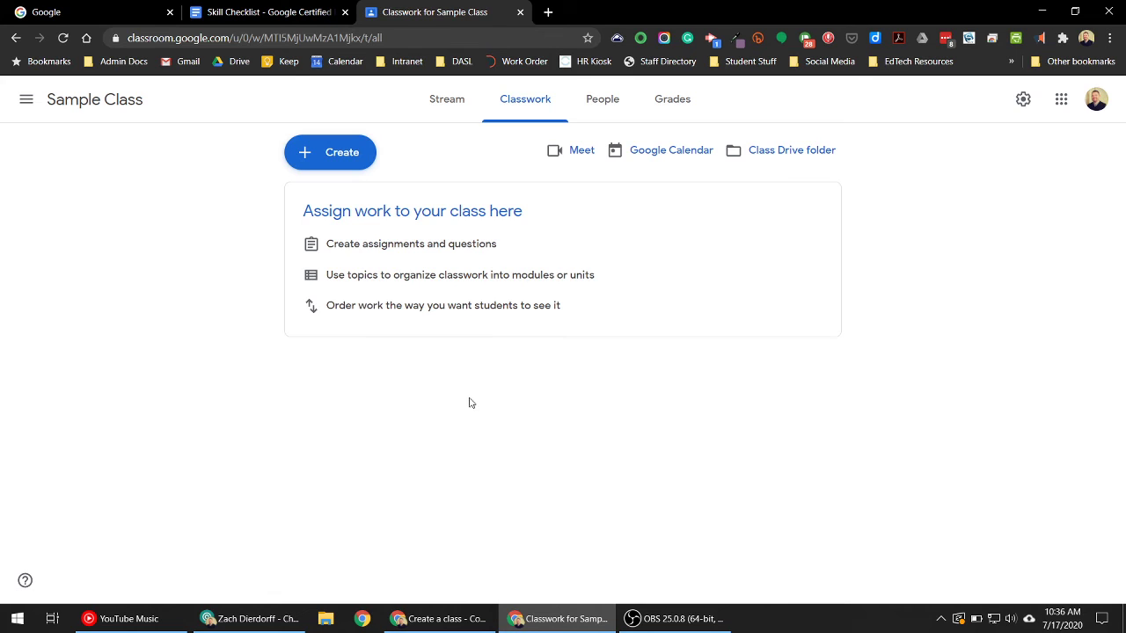
Step: View the People, Grades and Stream pages of Sample Class and return to its Classwork page
click(621, 100)
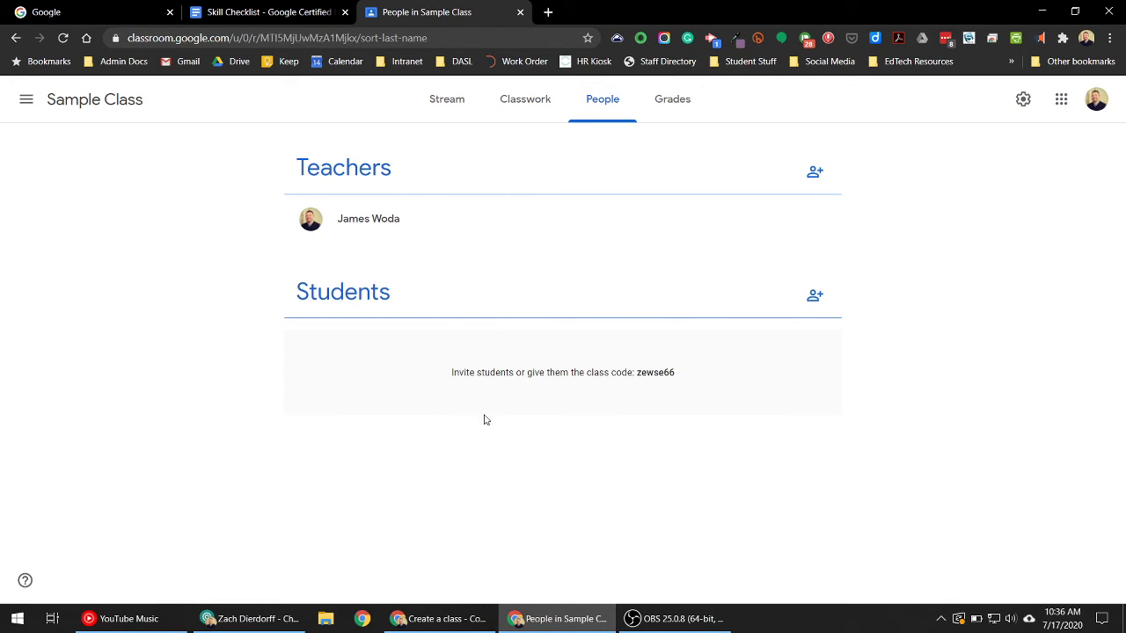
click(680, 117)
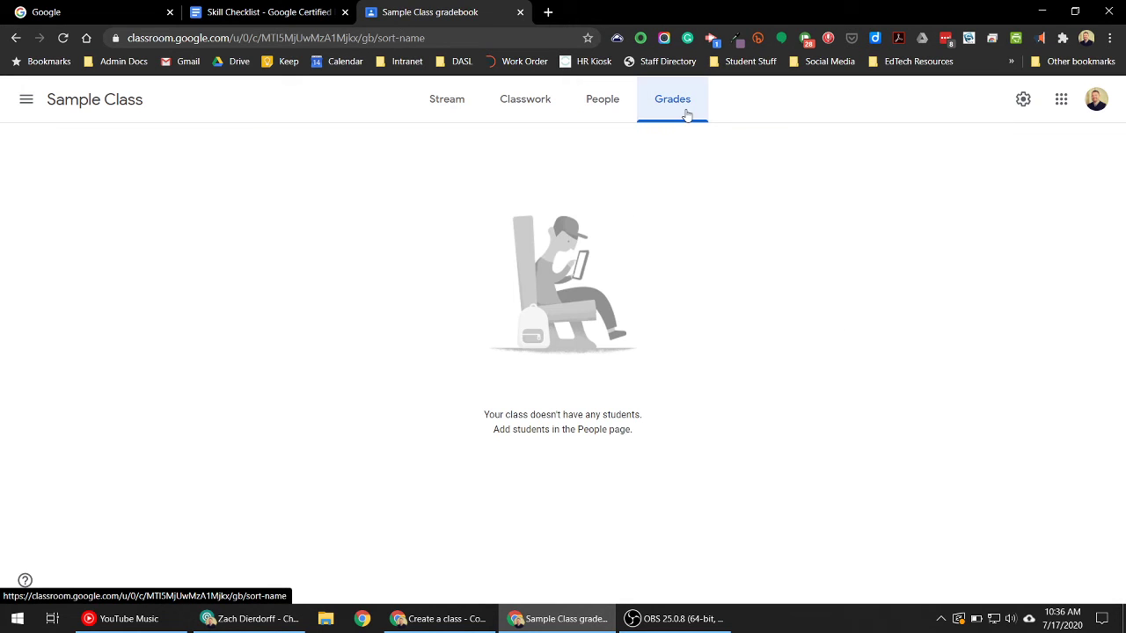
click(469, 100)
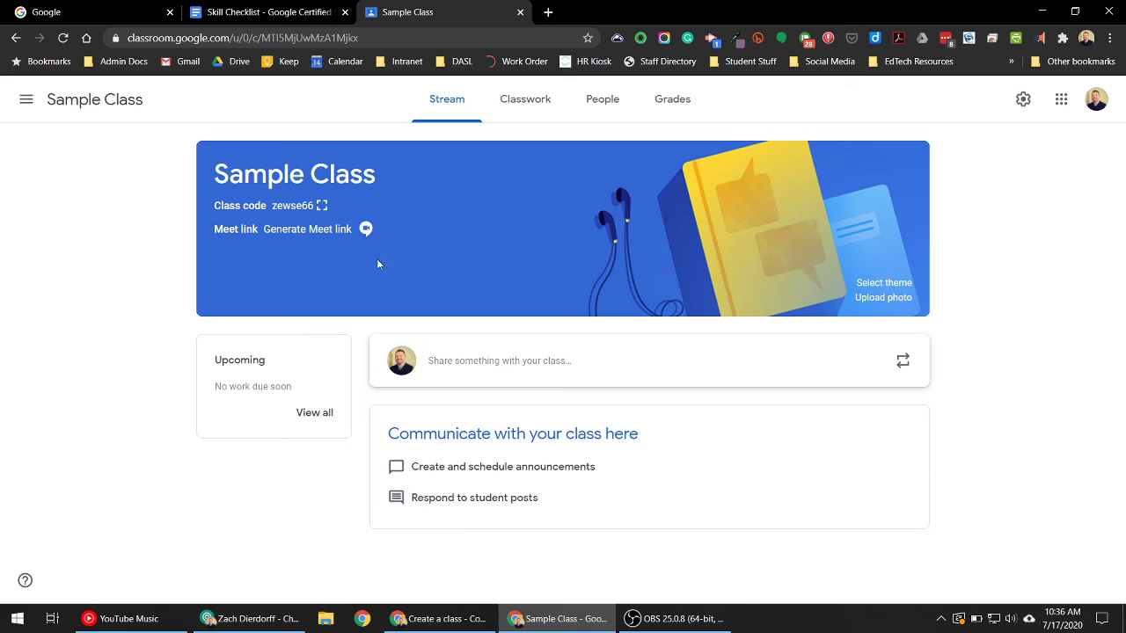
click(534, 104)
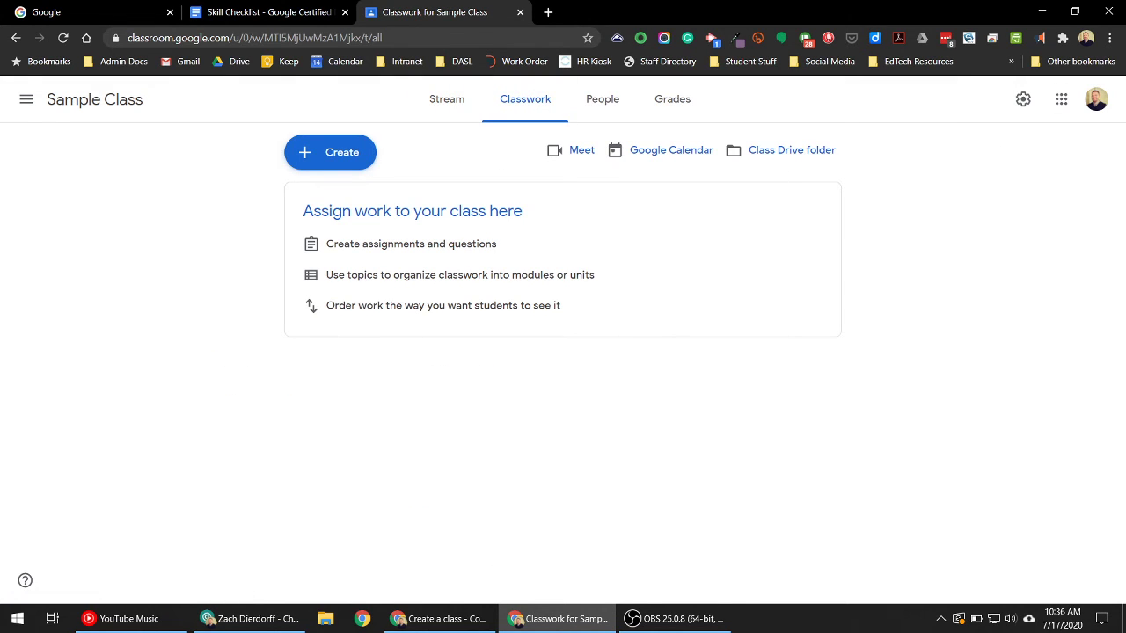
Step: Open the class settings and review the General section, including the notification choices for classwork on the stream
click(1023, 99)
scroll(491, 337, down, 3)
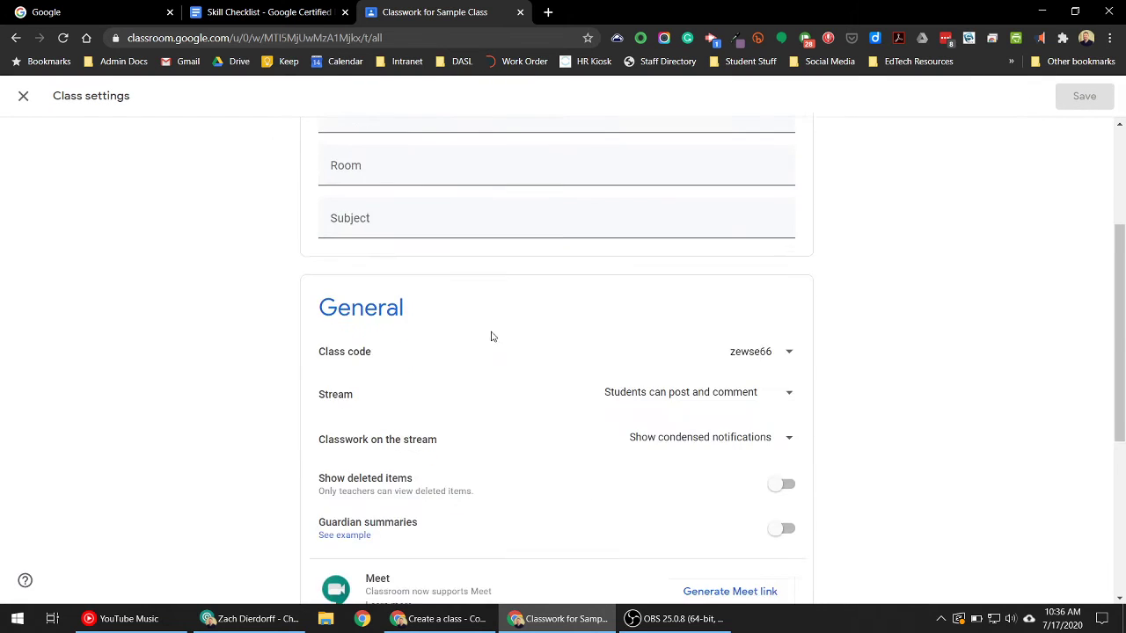
scroll(359, 493, down, 1)
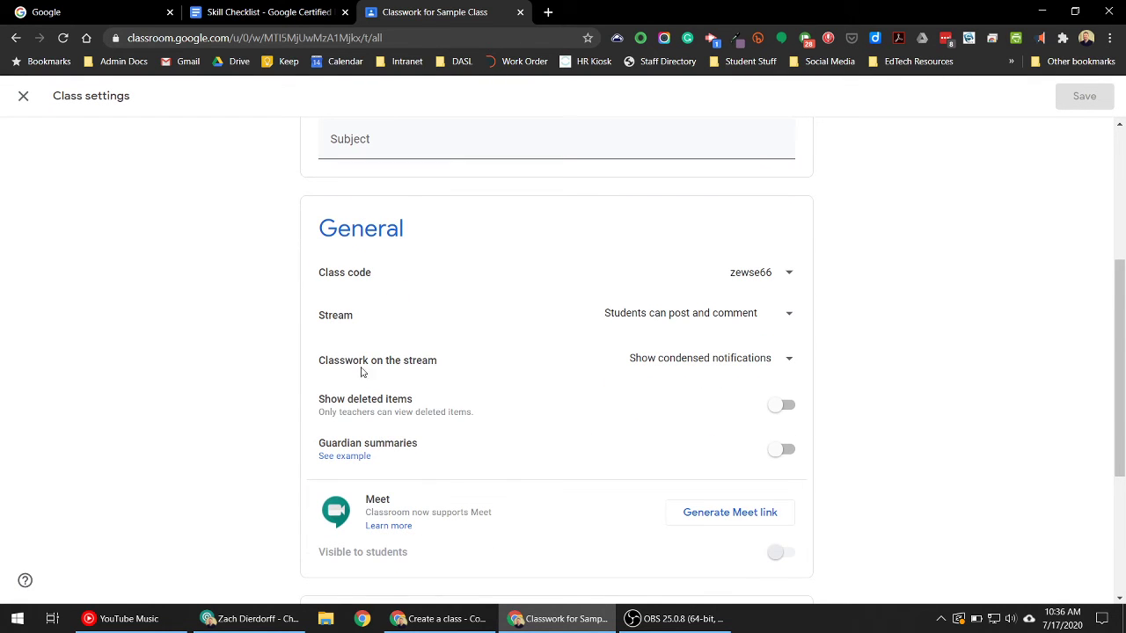
click(667, 360)
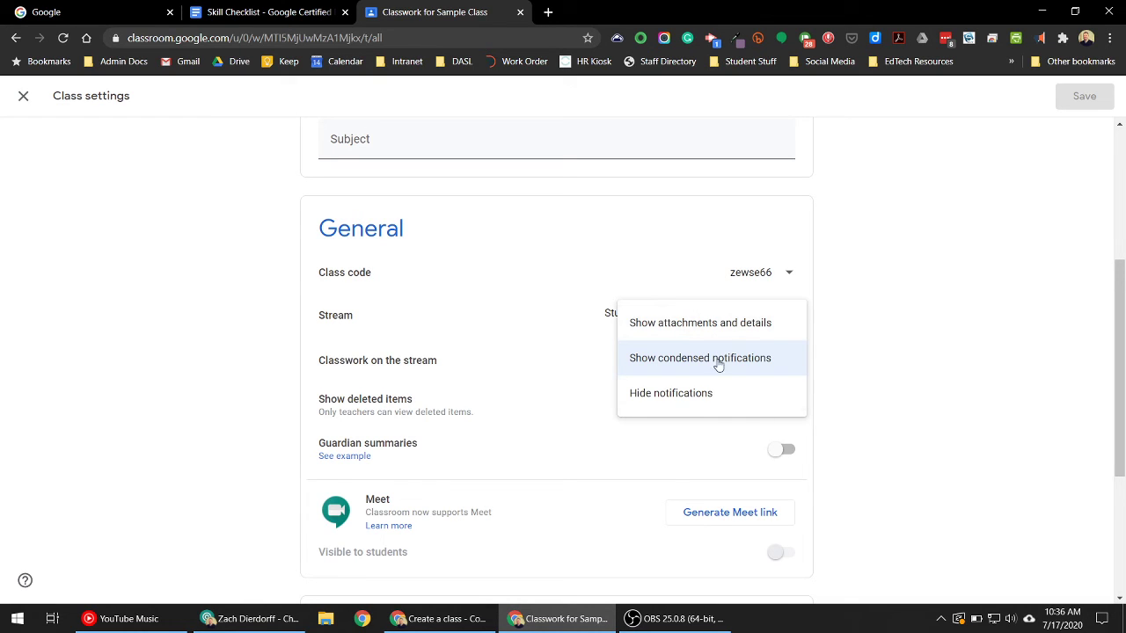
click(904, 345)
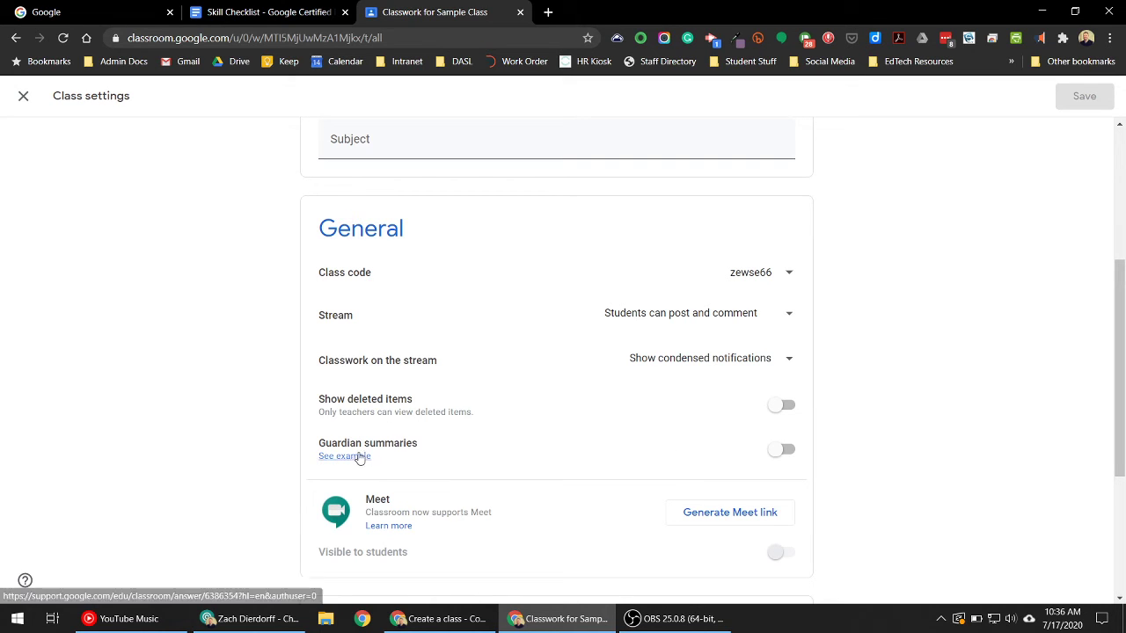
Step: Turn on guardian email summaries with all taught classes included, and generate a Meet link for the class
click(779, 450)
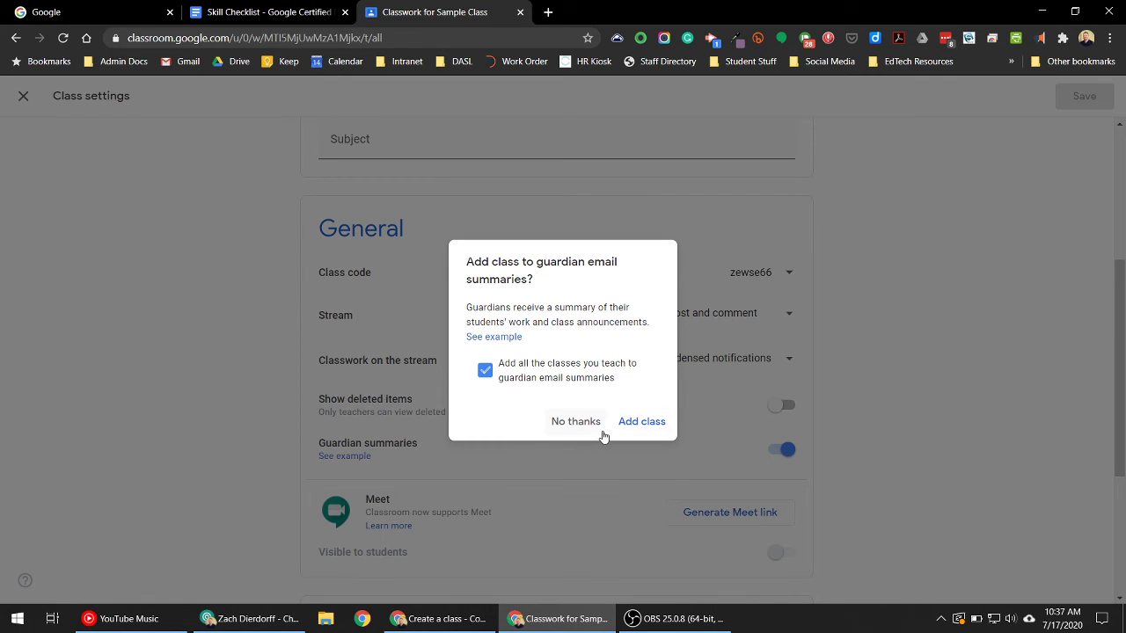
click(639, 424)
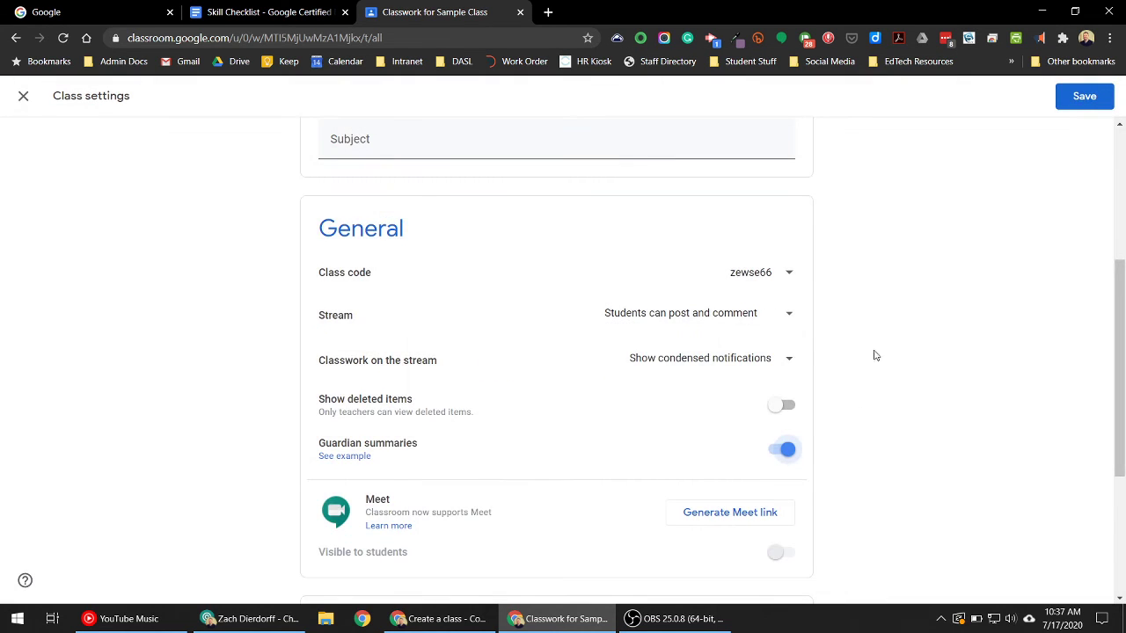
scroll(876, 355, down, 2)
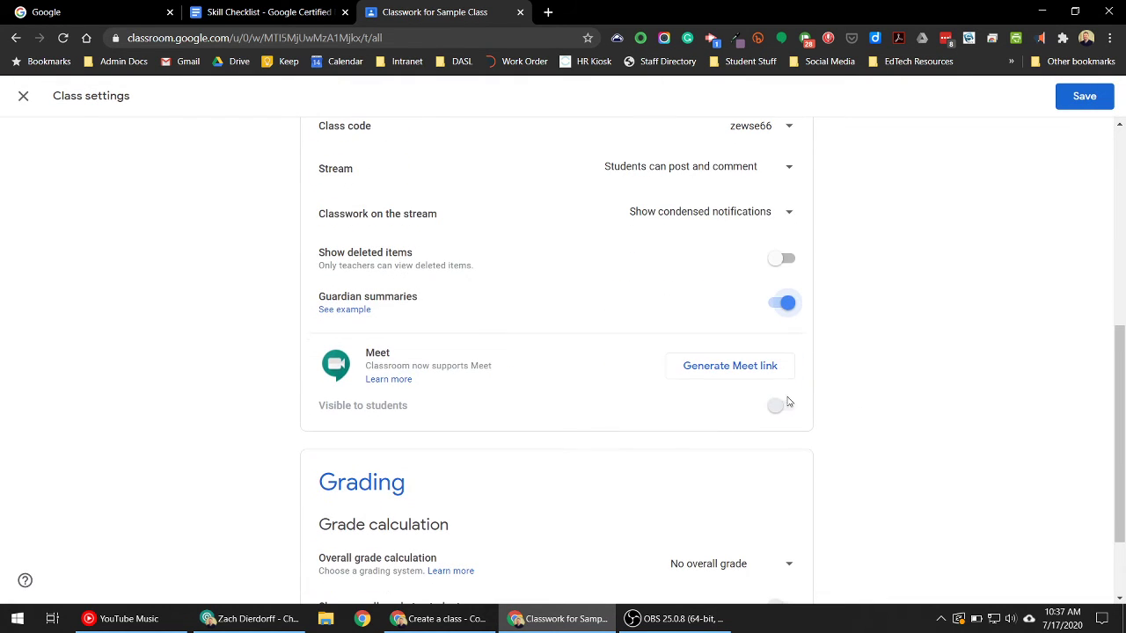
click(723, 368)
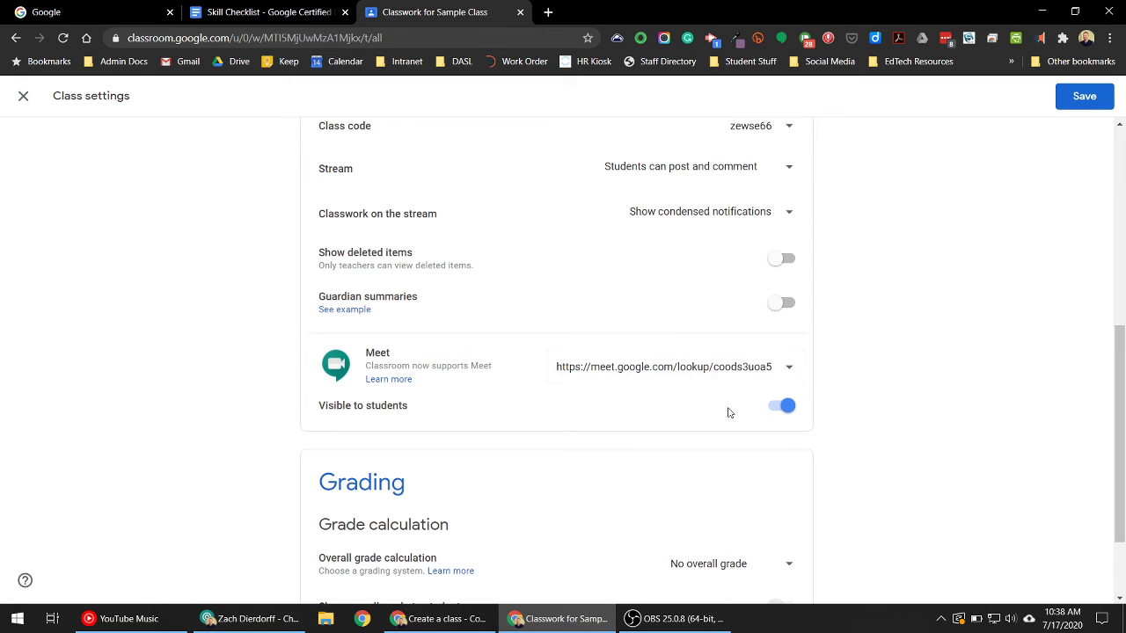
Step: Set the overall grade calculation to Weighted by category and add three blank grade categories
scroll(365, 387, down, 2)
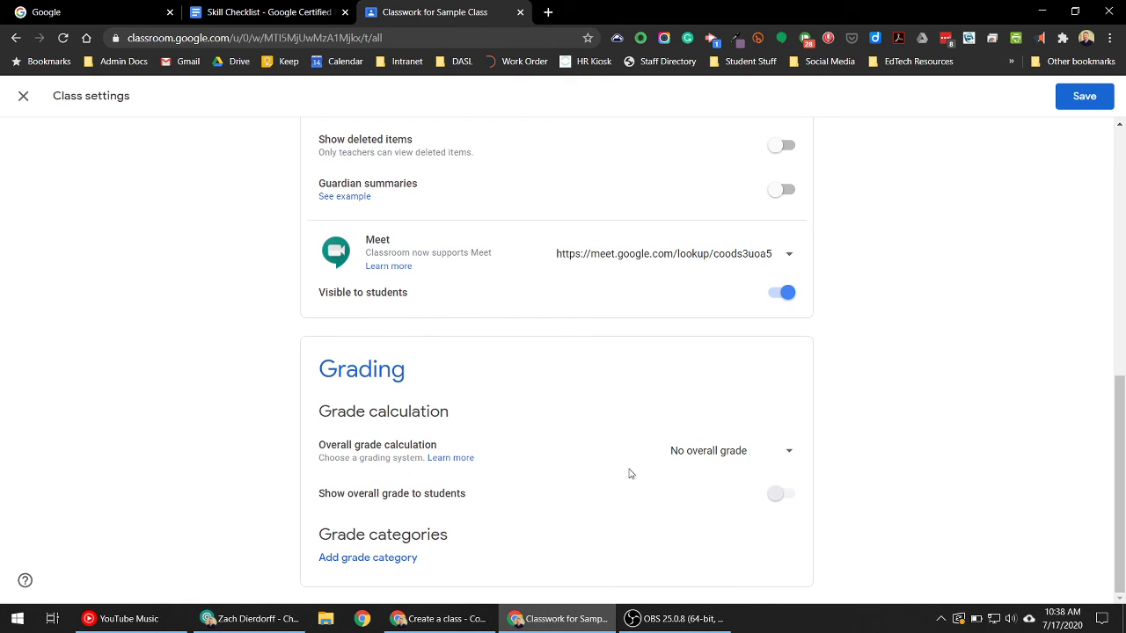
click(699, 454)
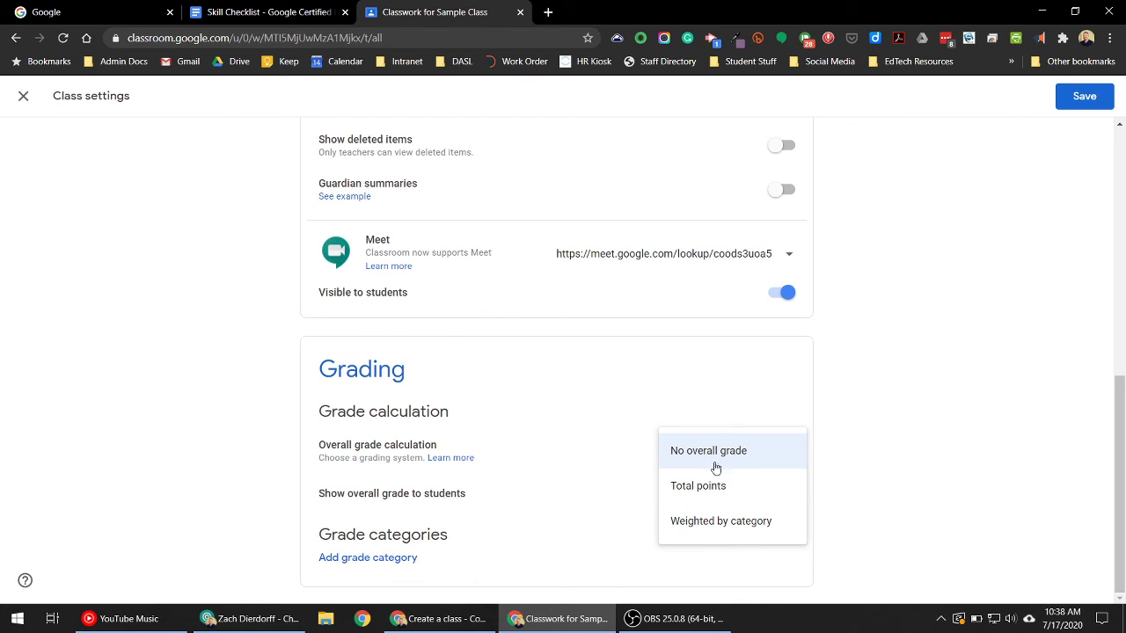
click(743, 528)
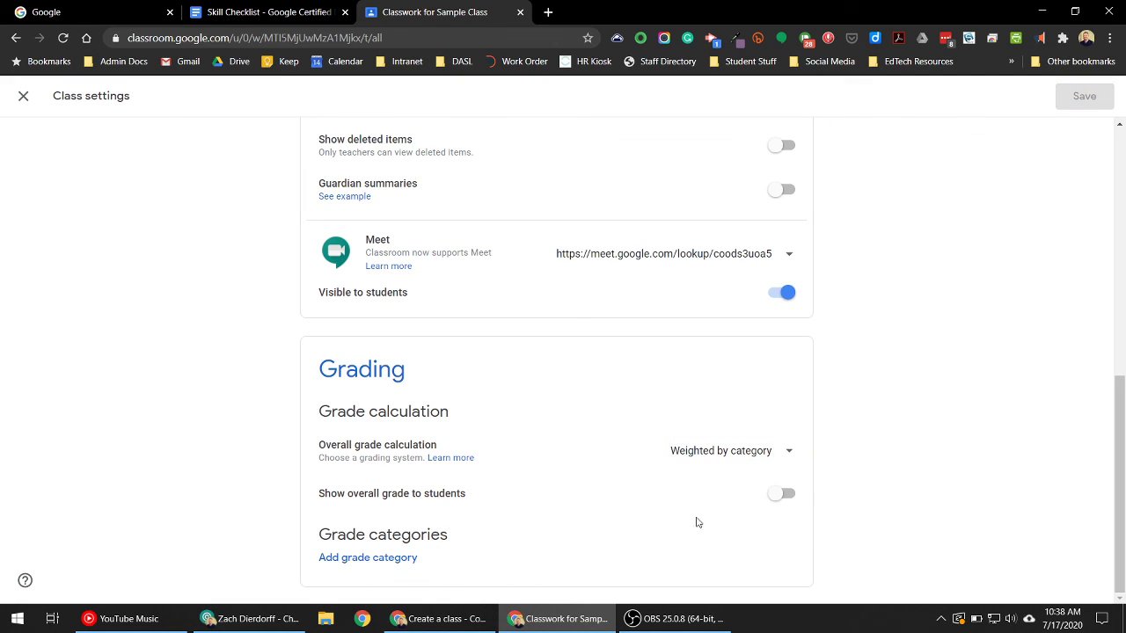
click(396, 559)
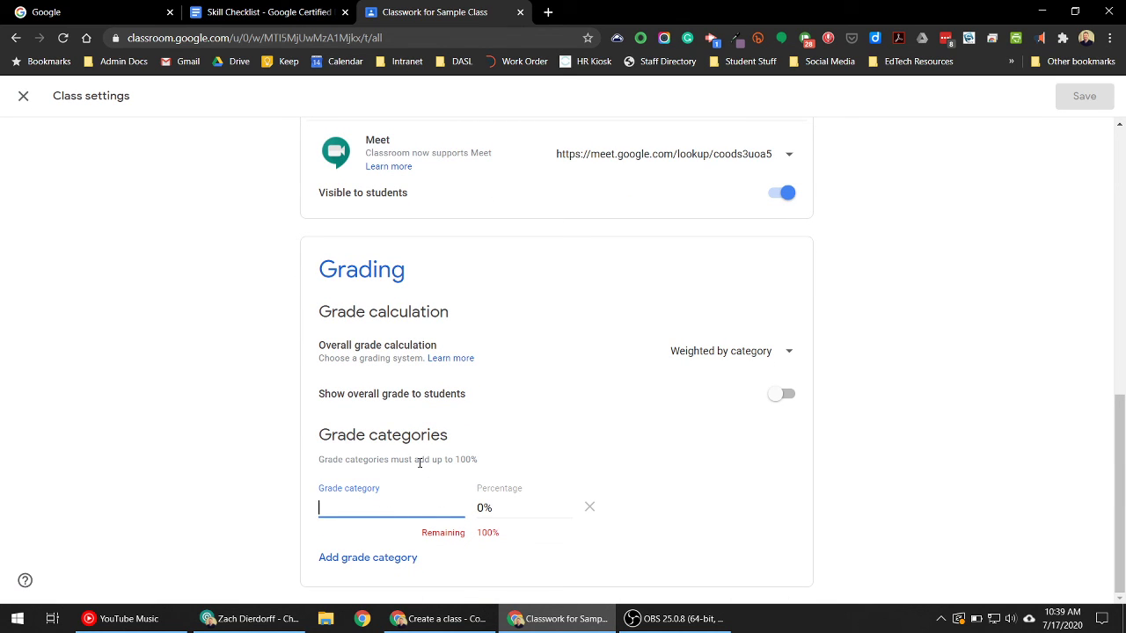
click(503, 507)
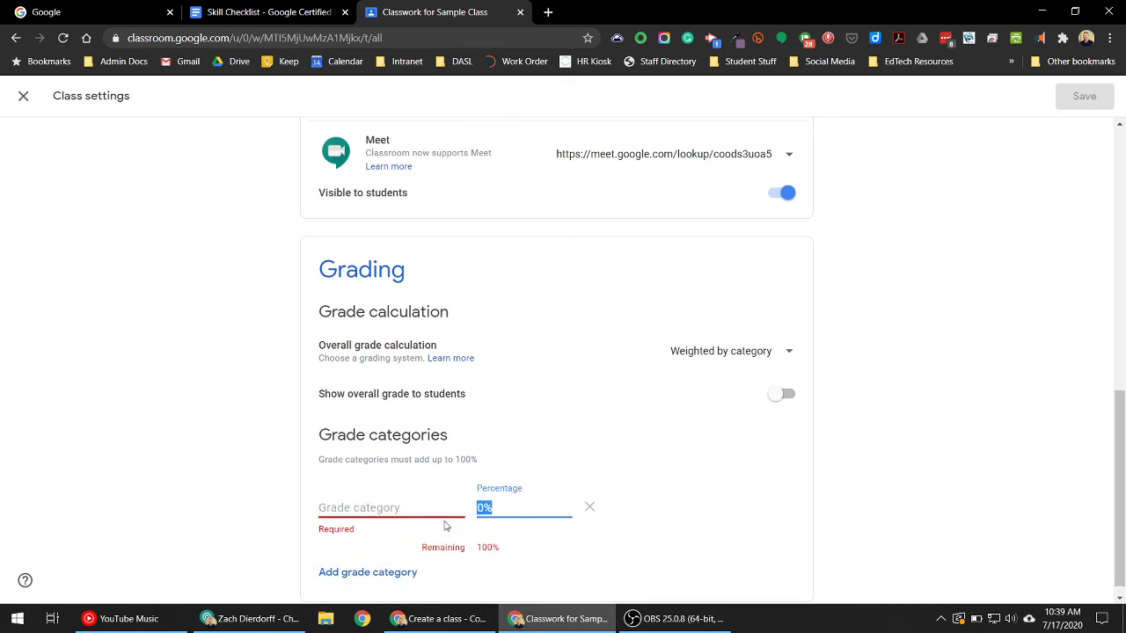
click(396, 572)
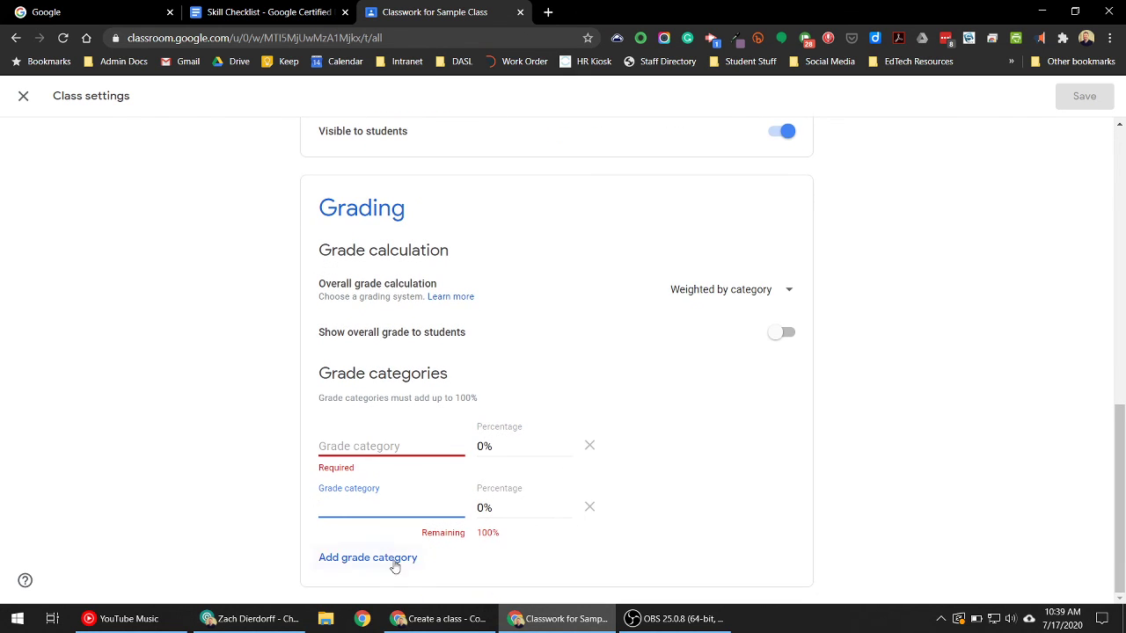
scroll(389, 596, down, 1)
click(368, 561)
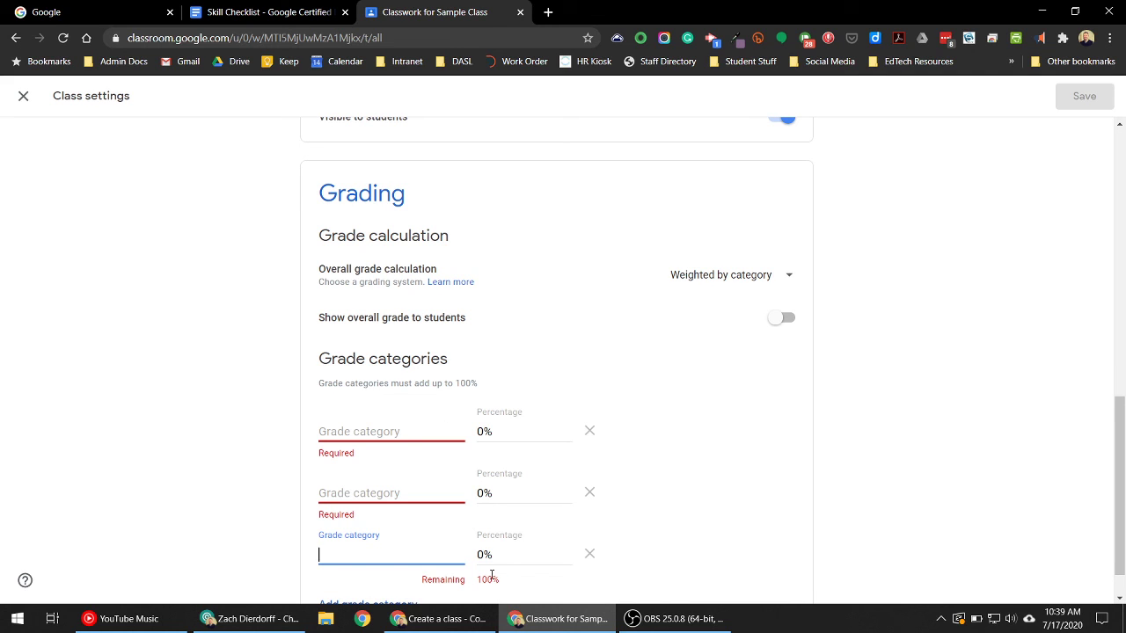
Step: Change the overall grade calculation to Total points and remove all the blank grade categories
click(734, 275)
click(704, 239)
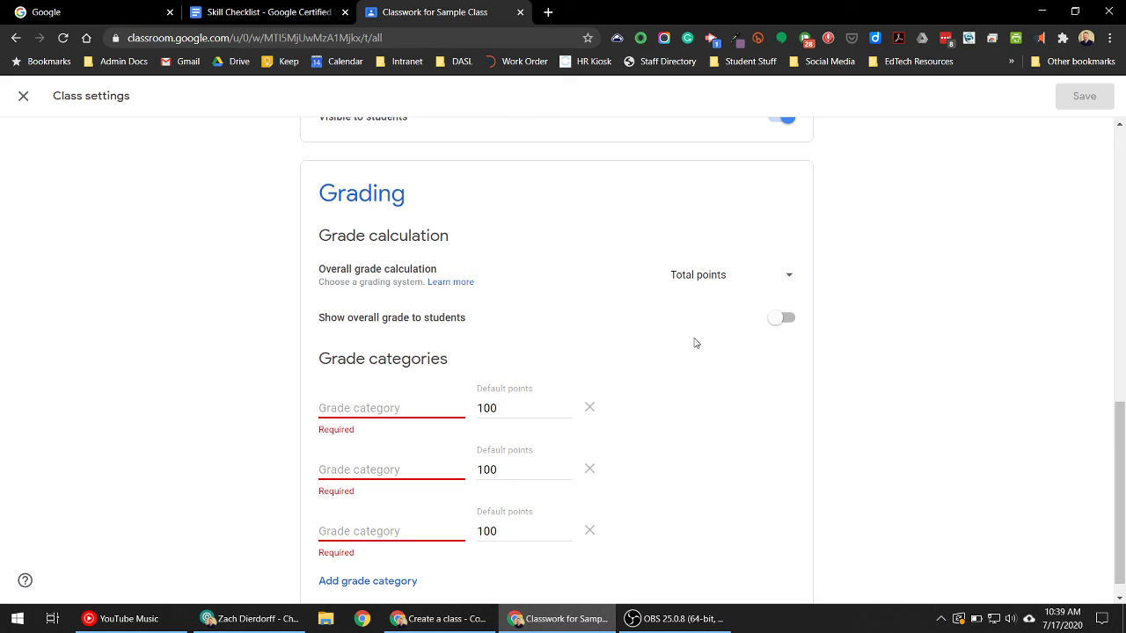
click(590, 407)
click(595, 452)
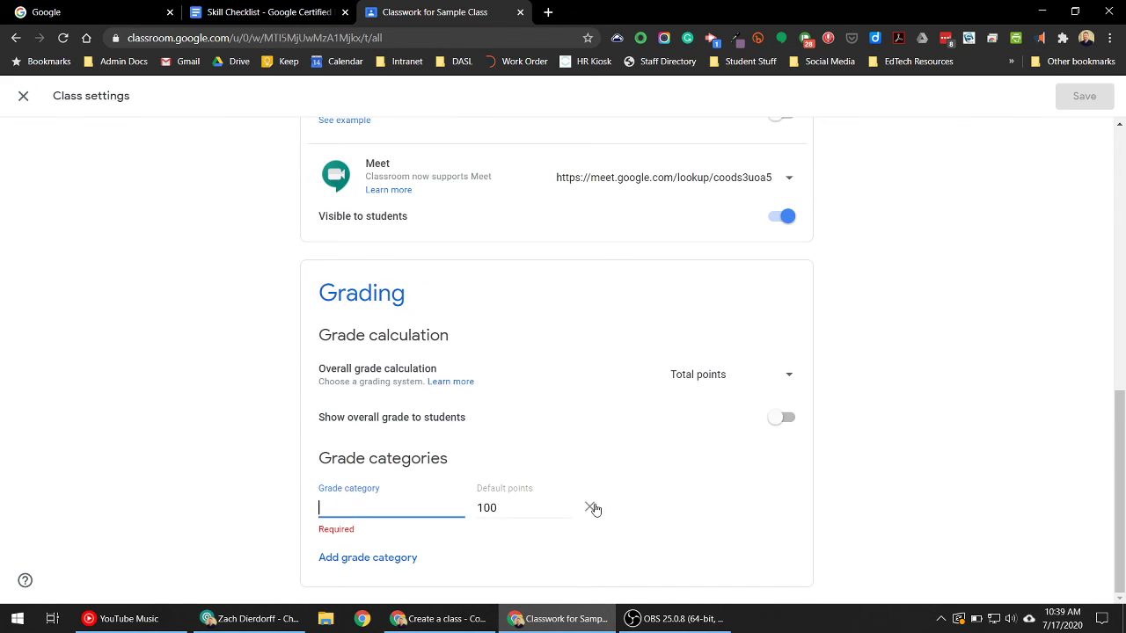
click(593, 504)
Step: Close the class settings, discarding the unsaved changes, and switch to the "Create a class" browser window
scroll(628, 452, up, 7)
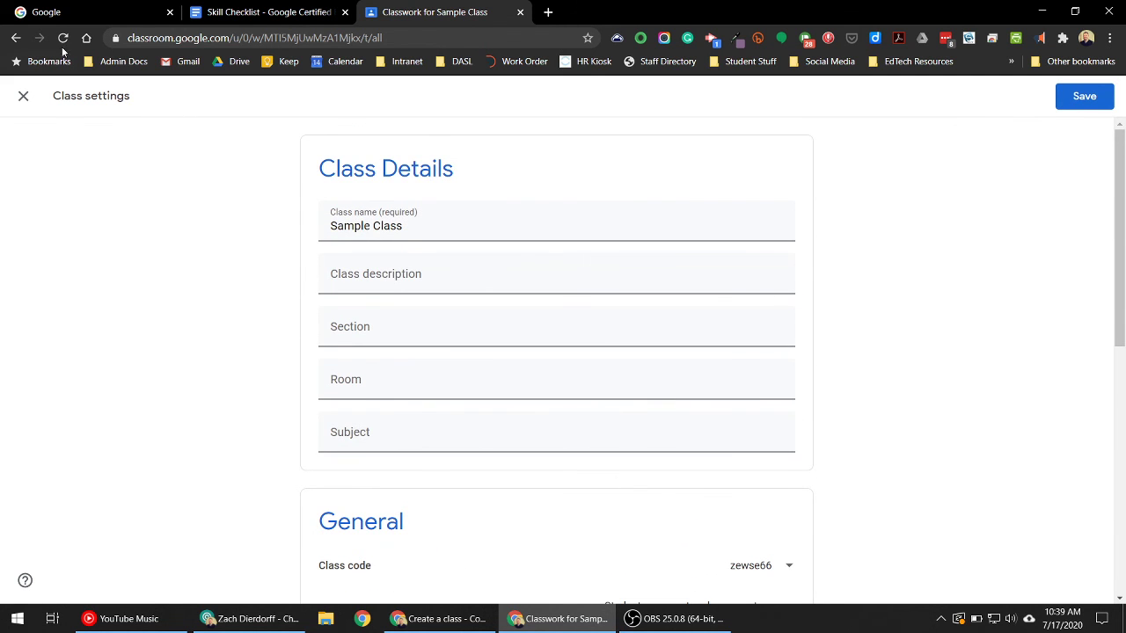
click(23, 96)
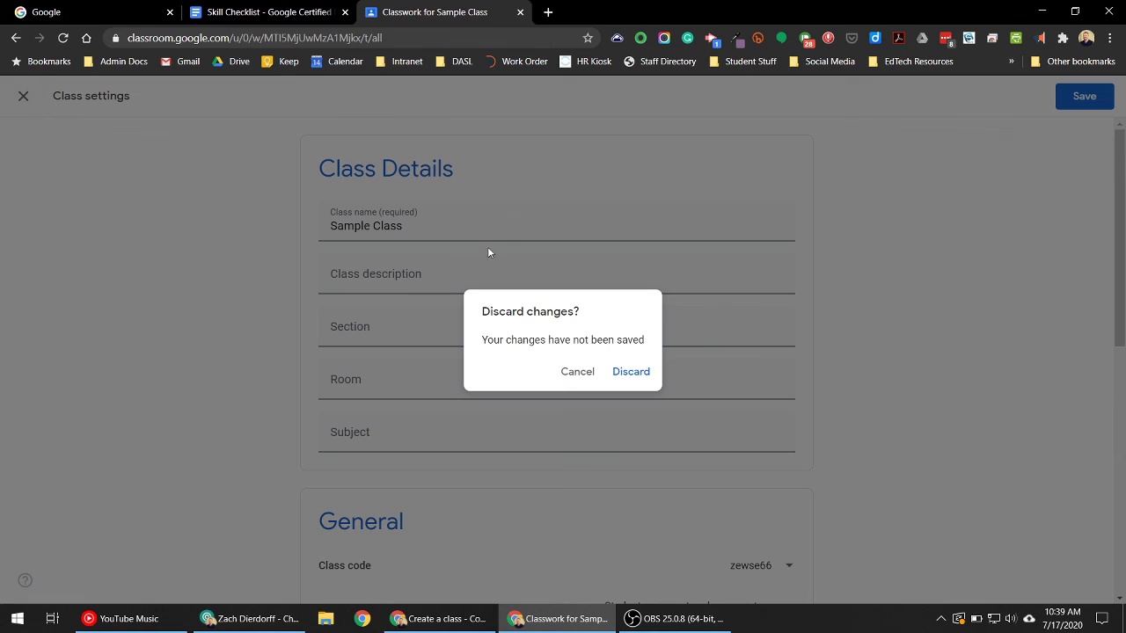
click(624, 372)
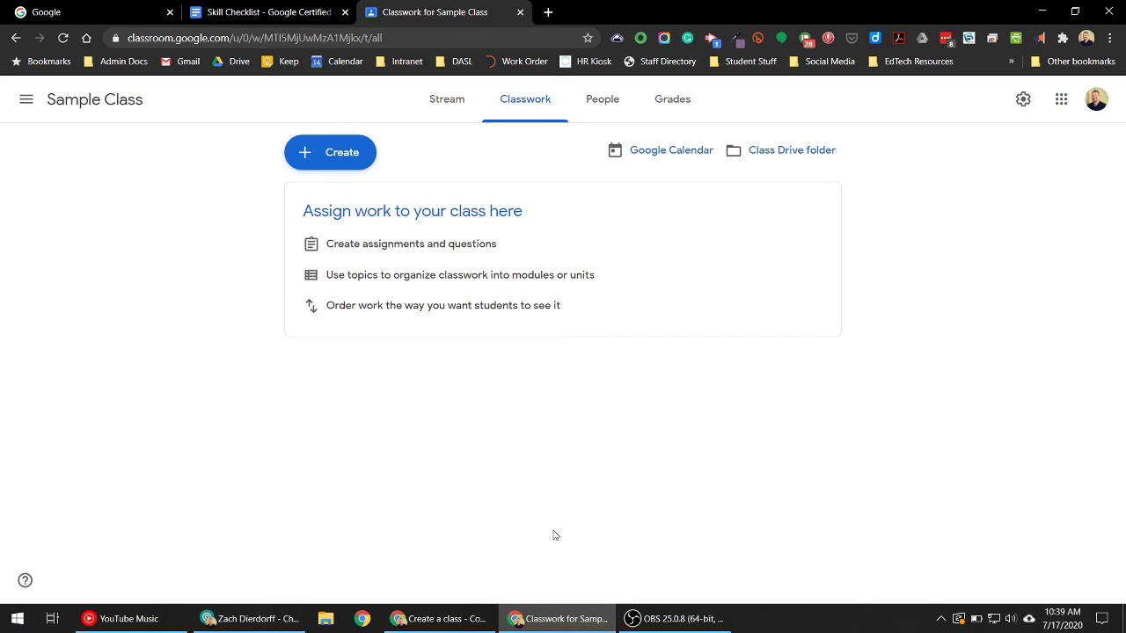
click(440, 618)
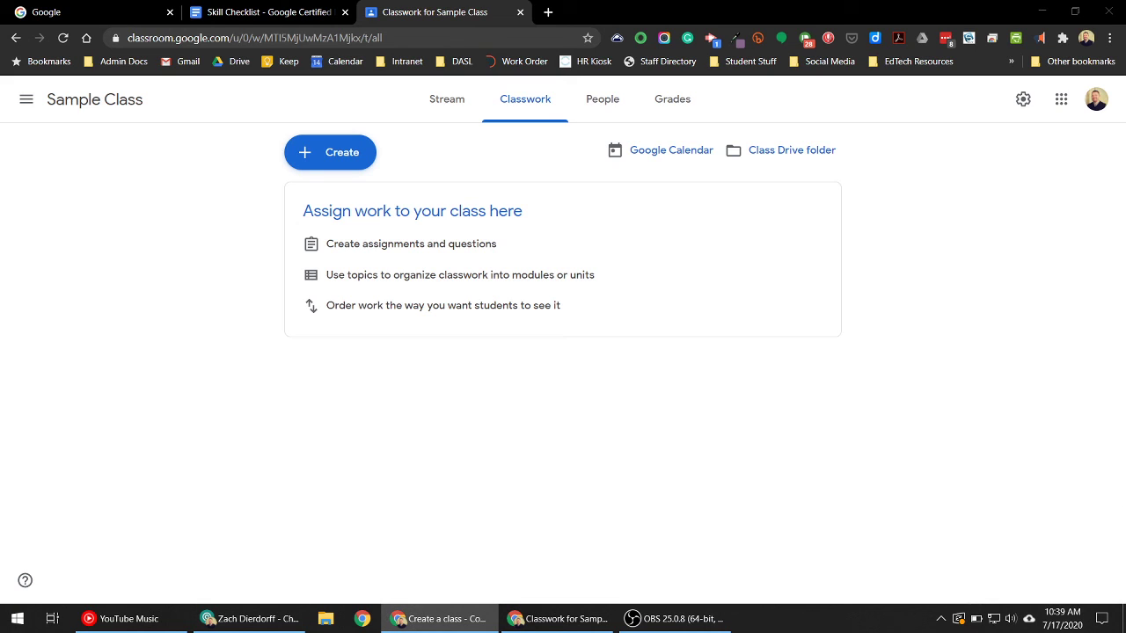